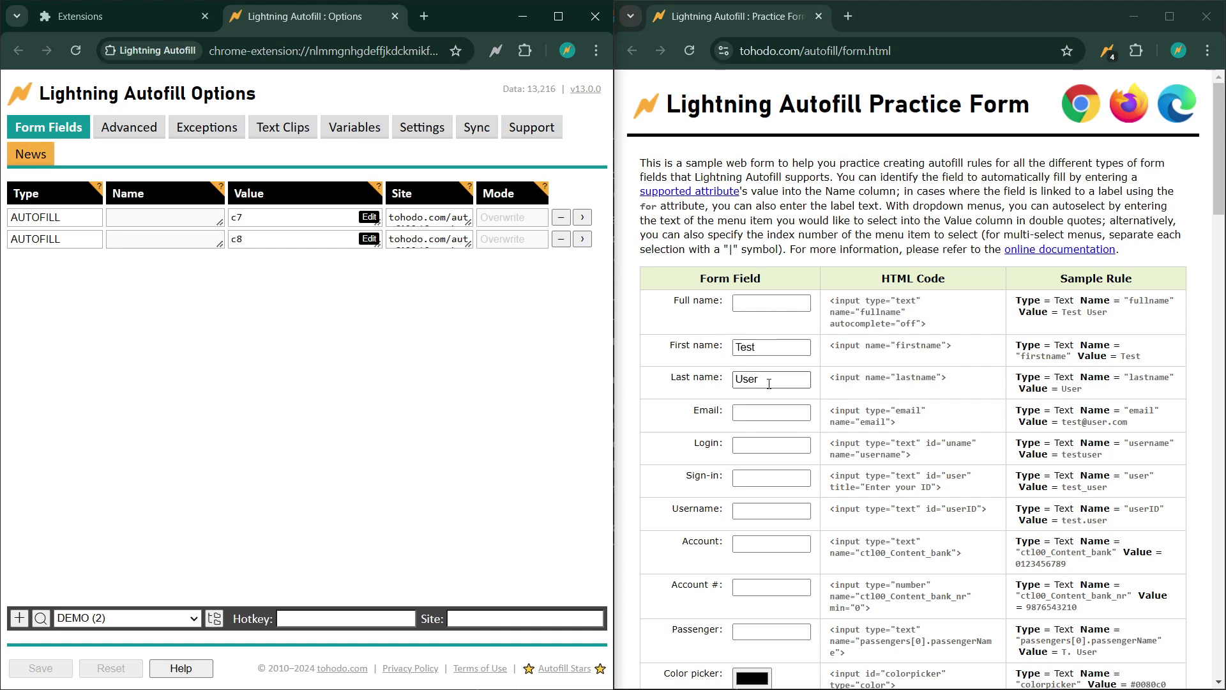
- Reload the practice form so First name fills with 'Test' and Last name with 'User'
left_click(689, 51)
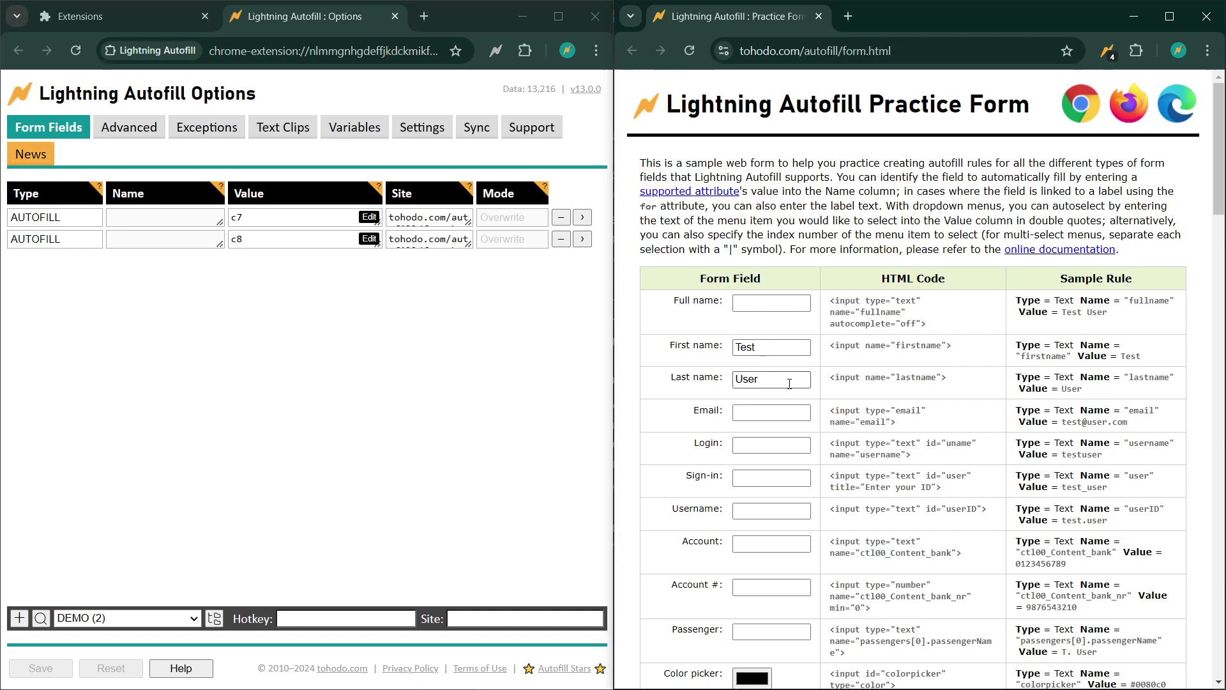
- Add a new WAIT rule with a value of 4 seconds
left_click(19, 618)
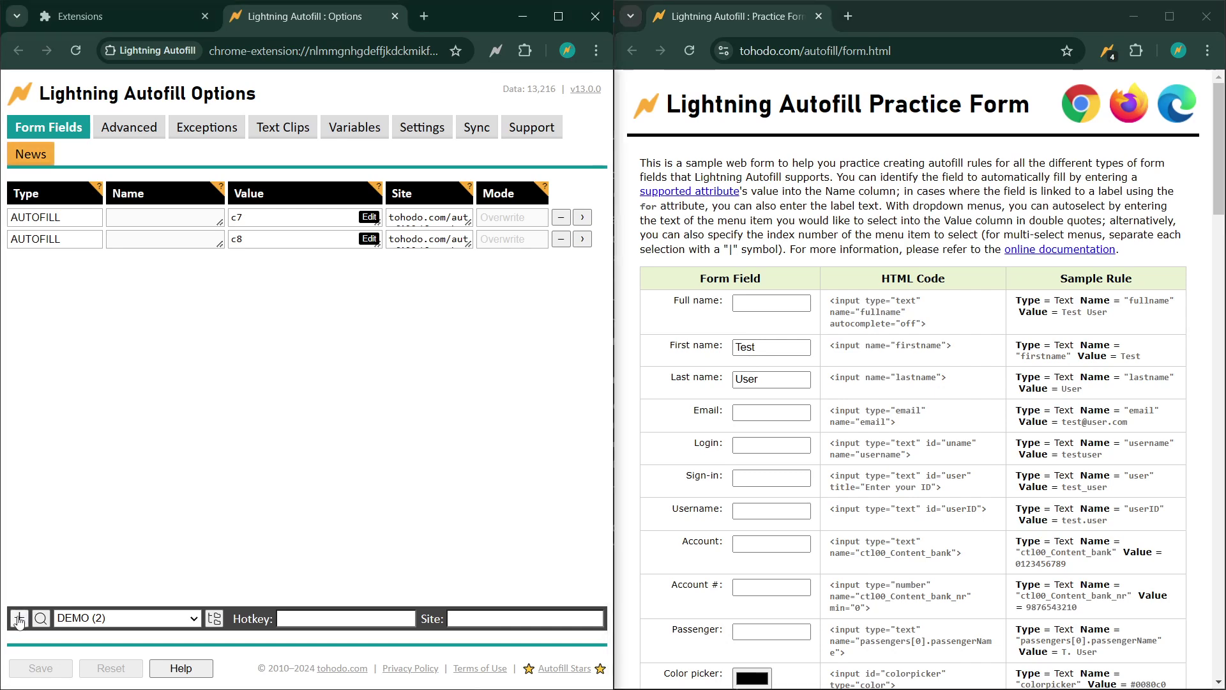
left_click(95, 262)
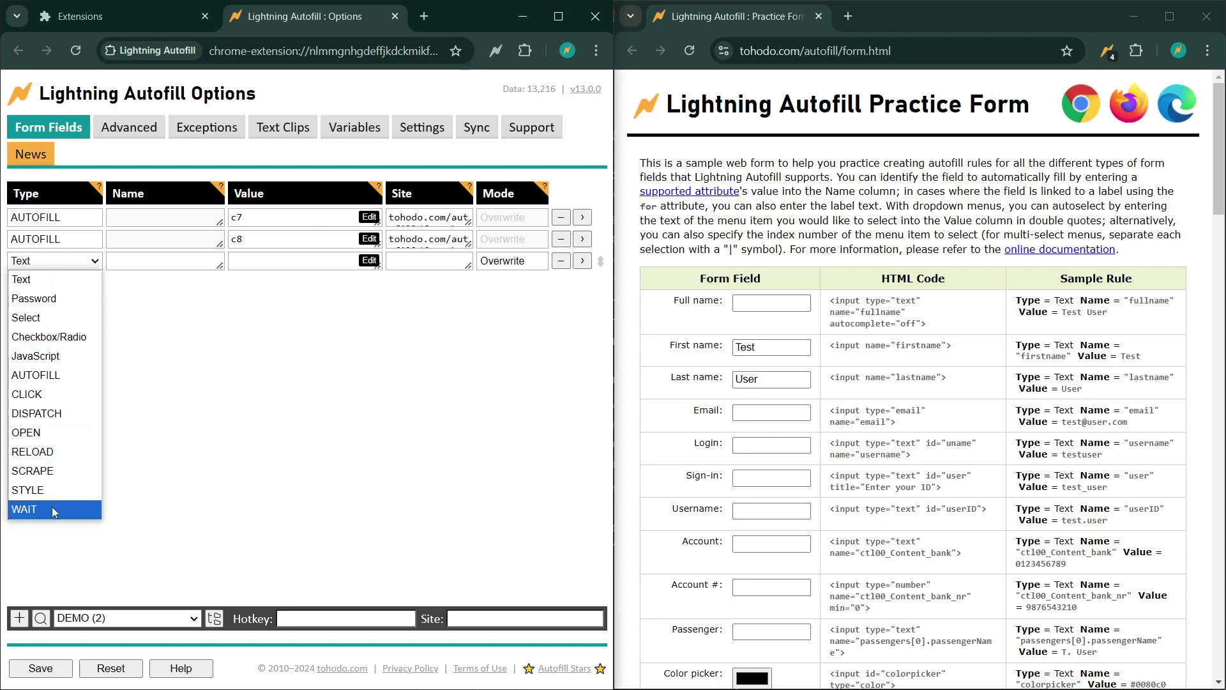
left_click(52, 507)
left_click(288, 265)
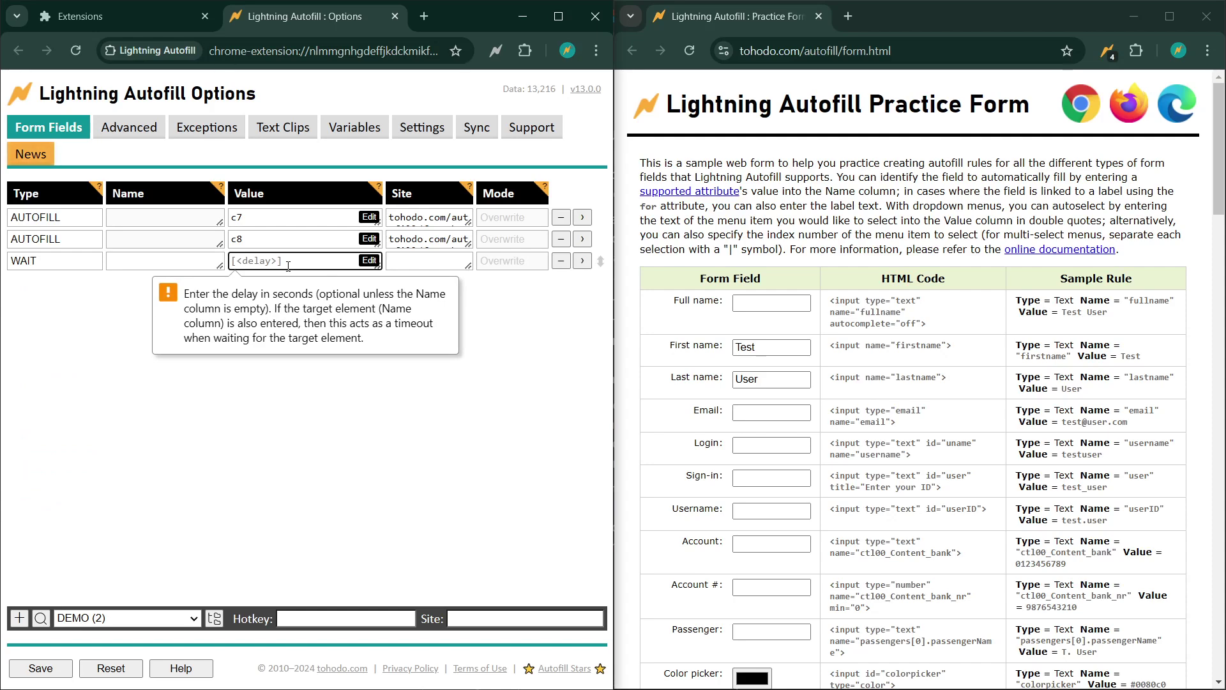
type("4")
left_click(502, 359)
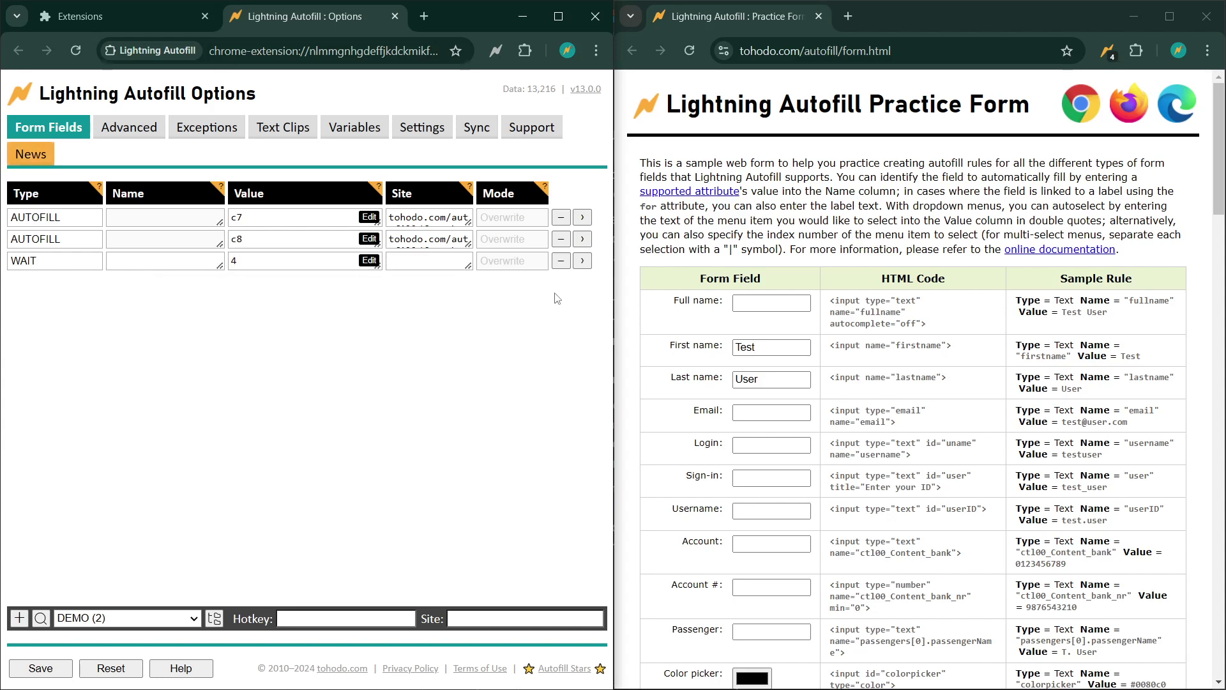
- Move the WAIT rule between the c7 and c8 AUTOFILL rules and save
left_click(603, 261)
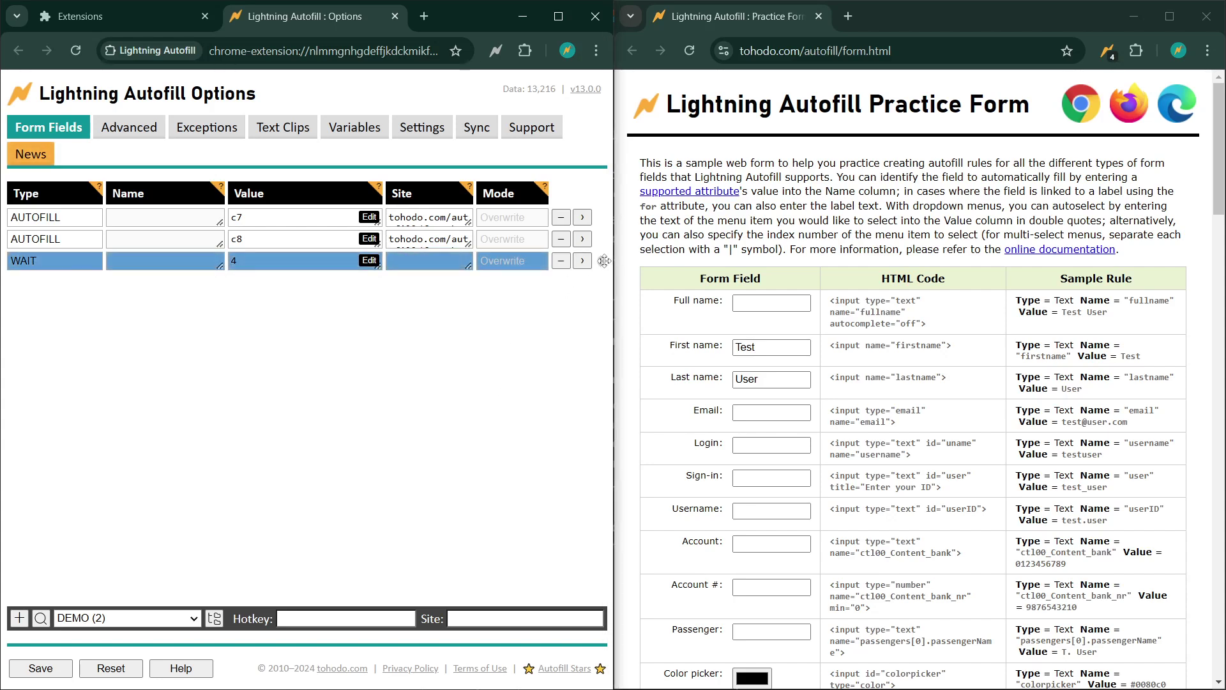
left_click_drag(603, 261, 604, 242)
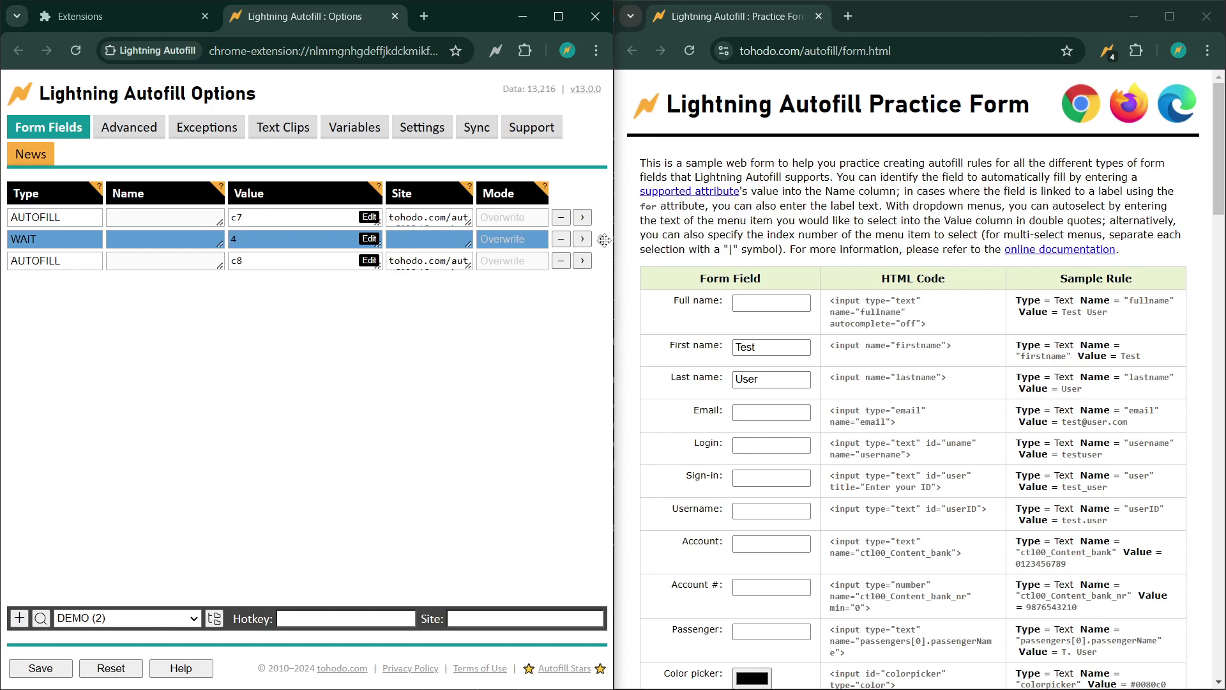
left_click(456, 384)
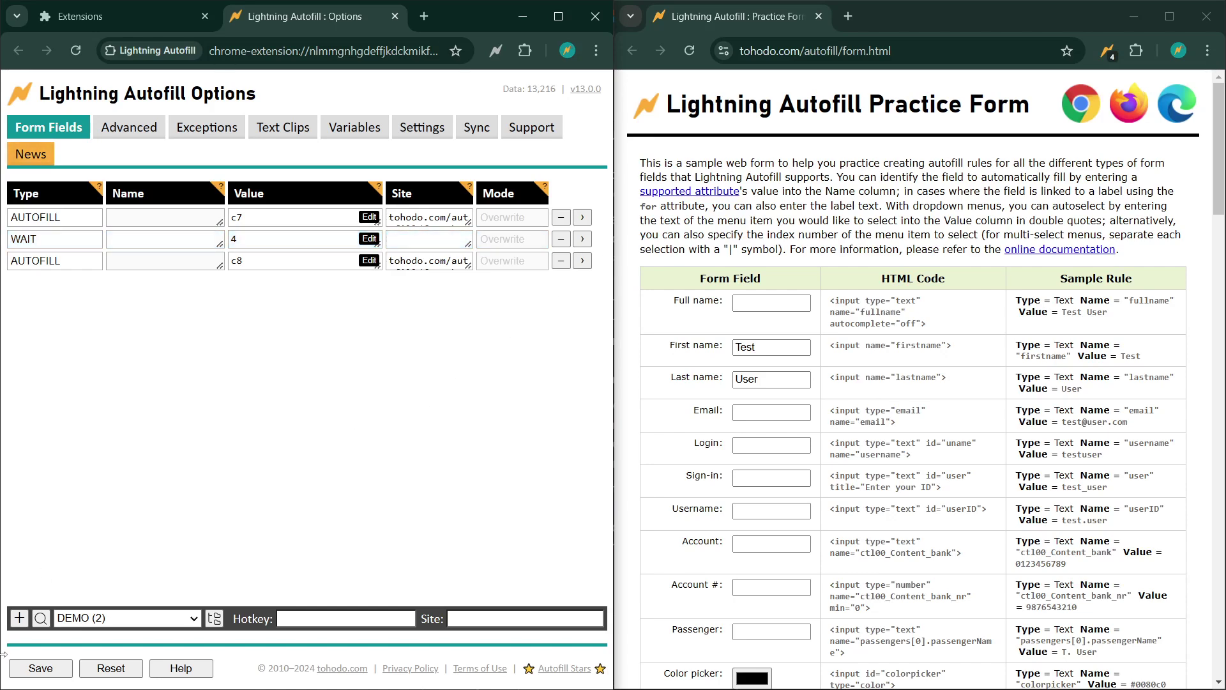
left_click(48, 665)
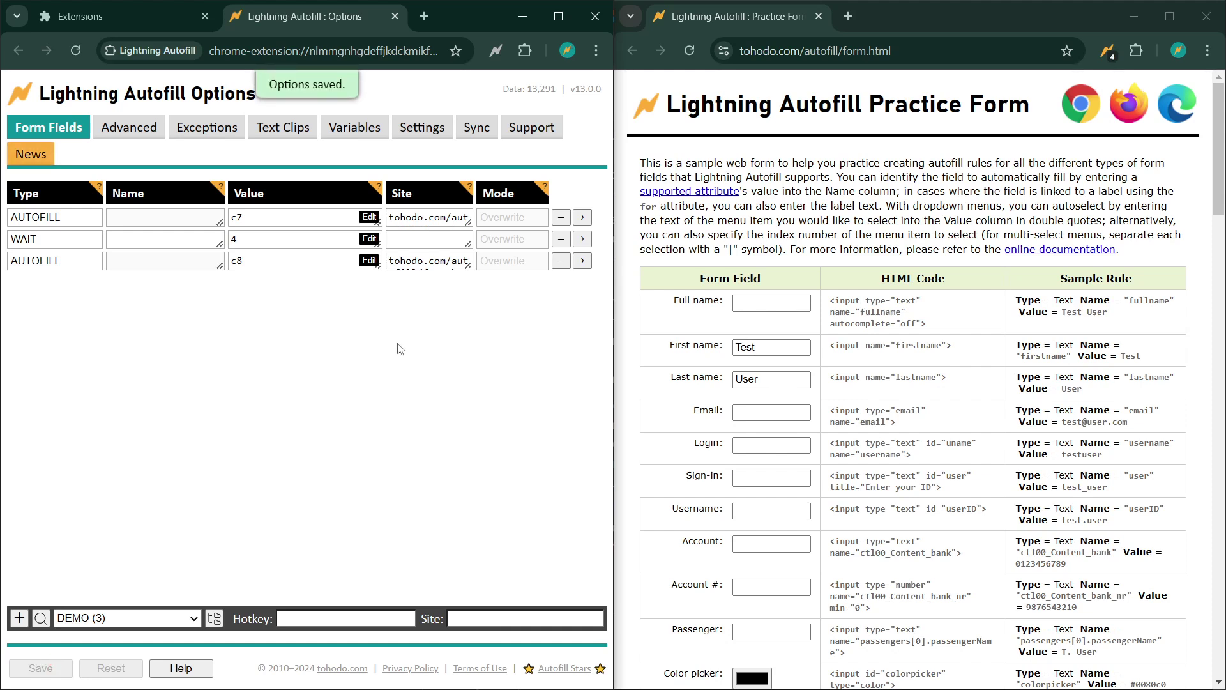
- Reload the practice form and scroll down to its Password and Confirm fields
left_click(690, 58)
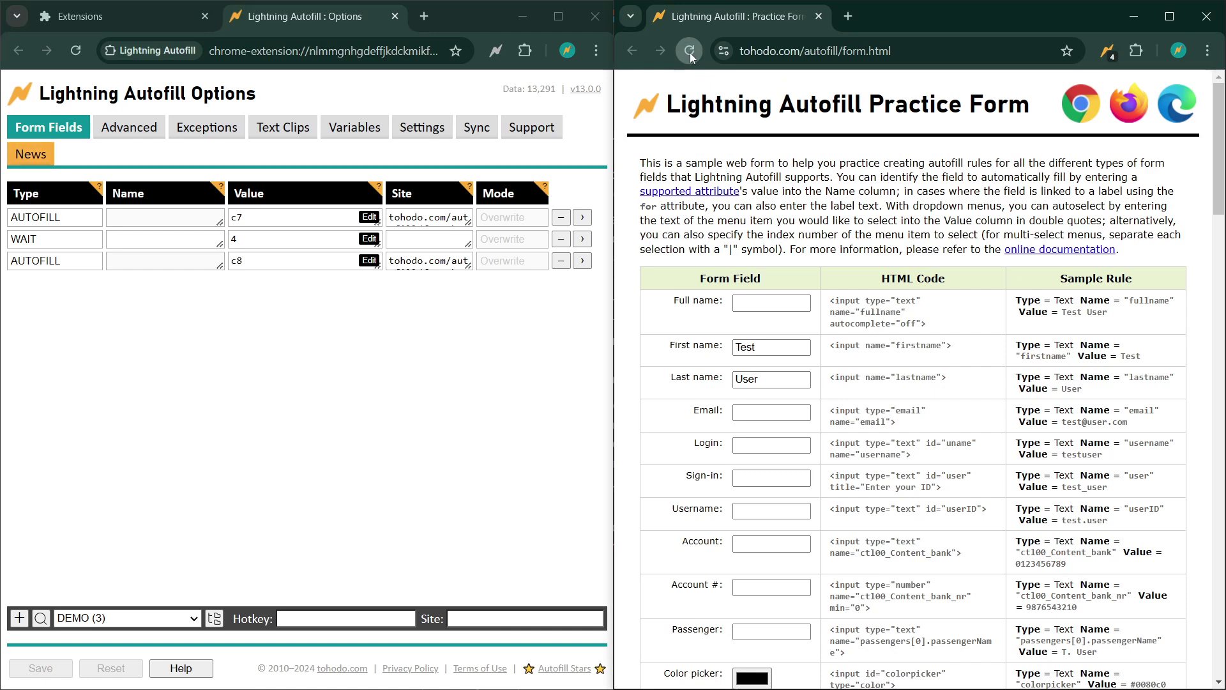
left_click(690, 55)
scroll(884, 295, "down", 3)
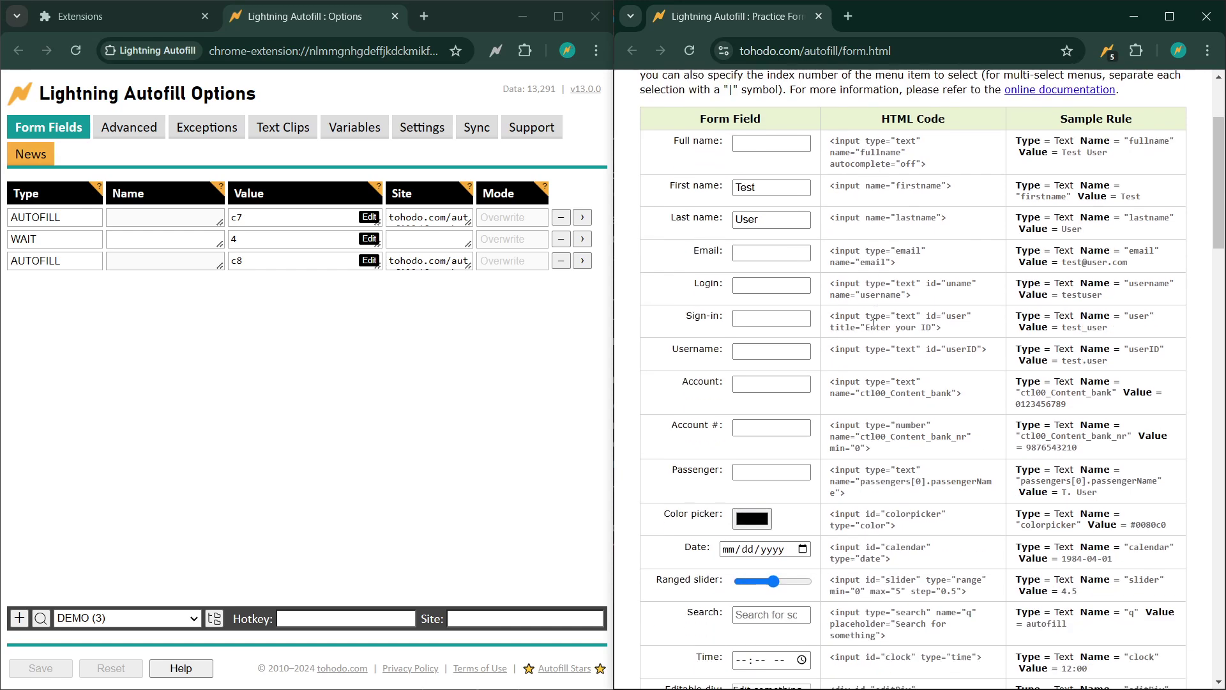
scroll(873, 322, "down", 3)
scroll(874, 322, "down", 3)
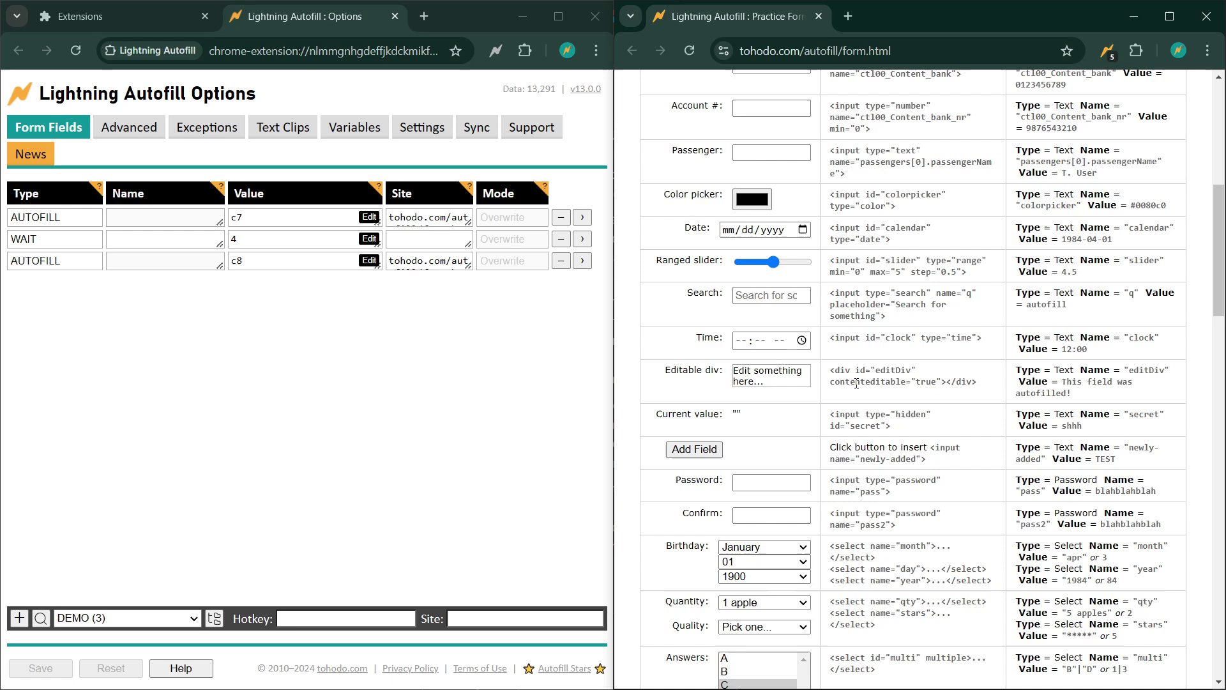
scroll(885, 425, "down", 3)
scroll(885, 425, "down", 1)
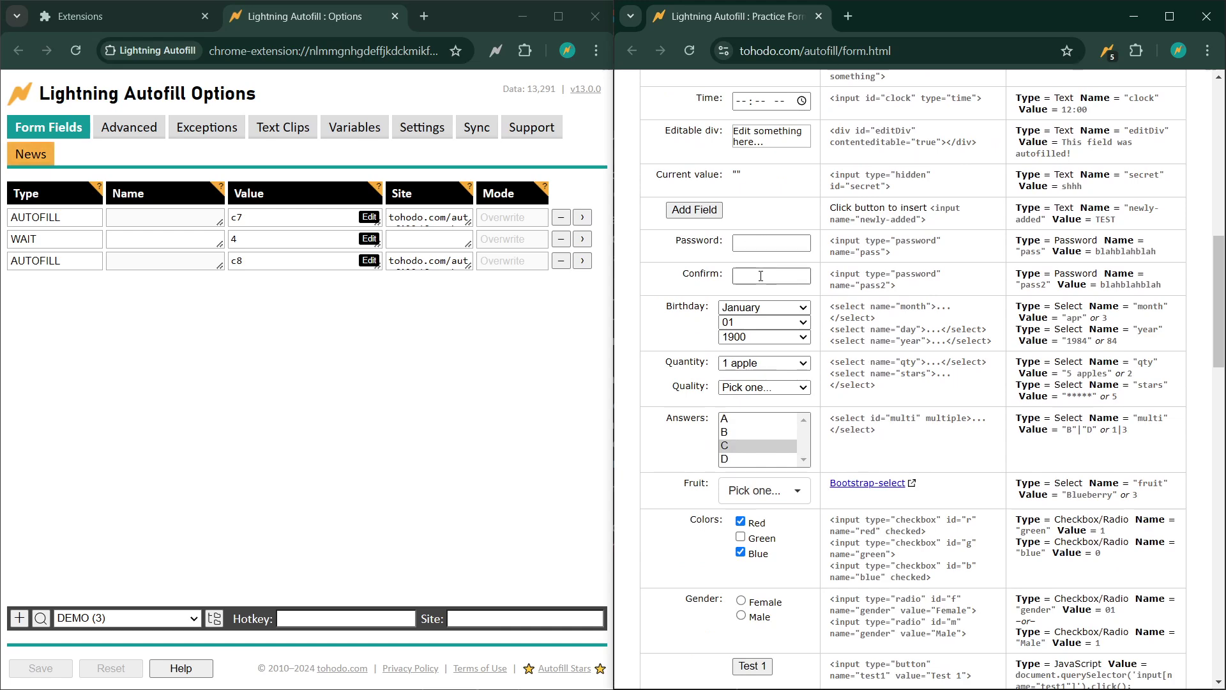
left_click(20, 618)
left_click(77, 285)
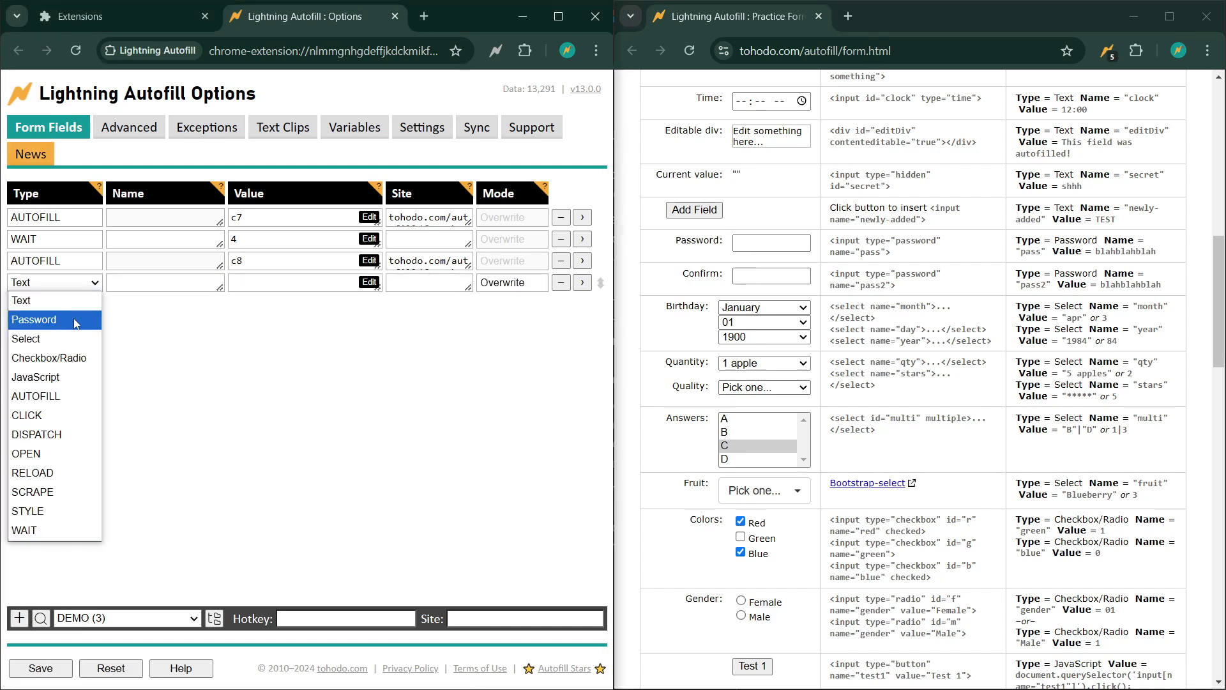
left_click(75, 317)
left_click(163, 286)
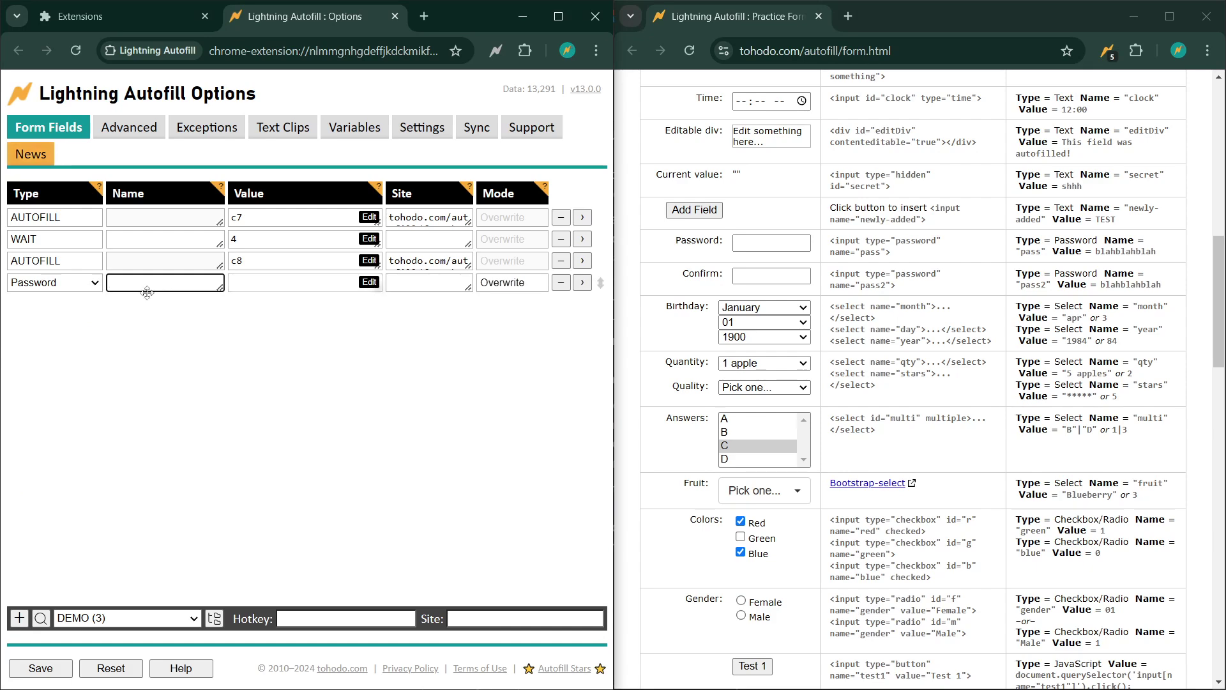
type("\"pass")
key("Tab")
type("111")
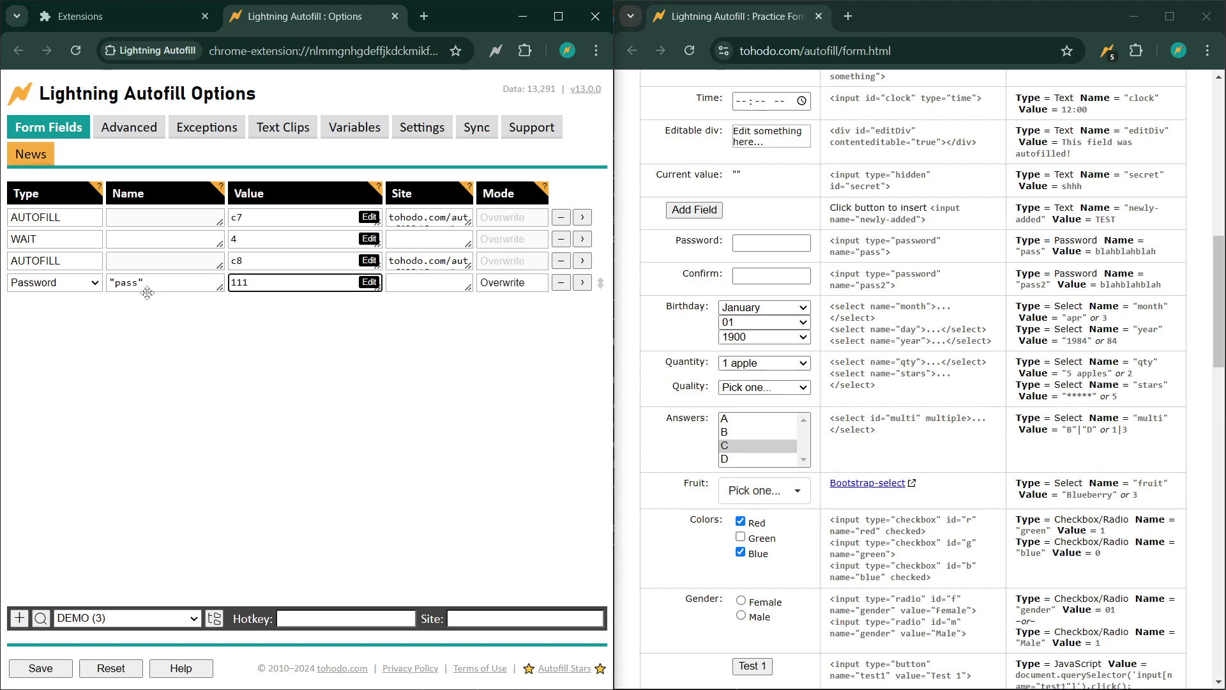
- Add a Password rule for 'pass2' with value 222 and save the rules
left_click(19, 618)
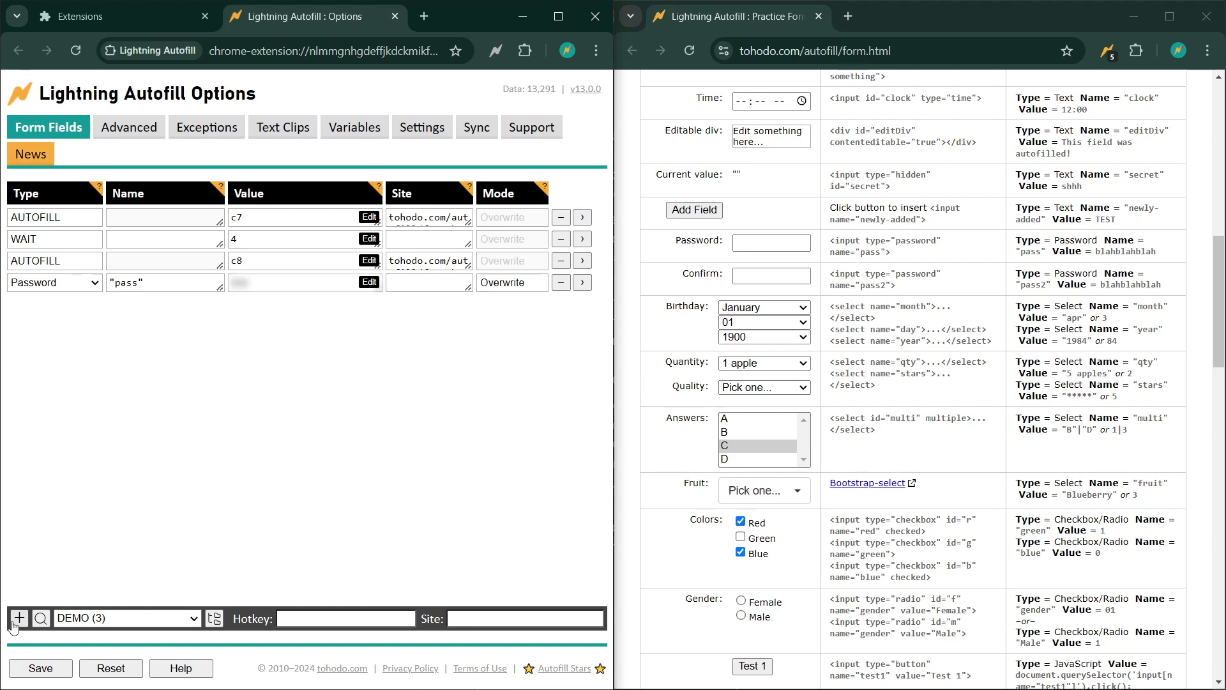
left_click(82, 305)
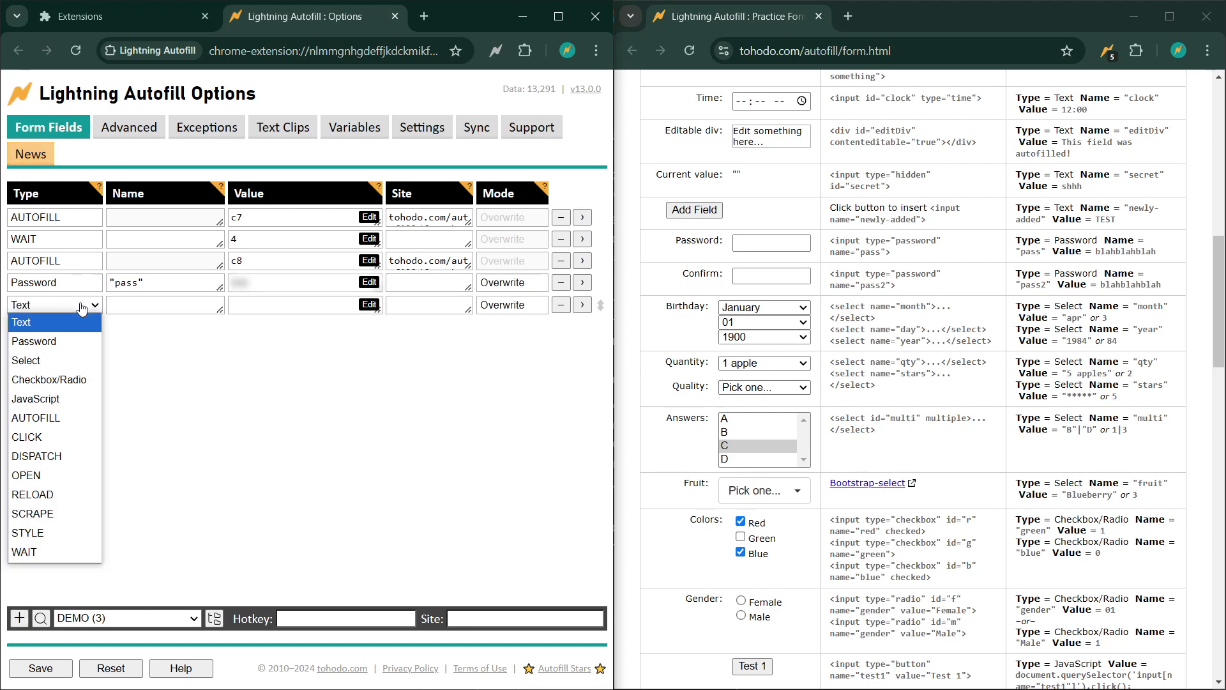
left_click(69, 343)
type("\"")
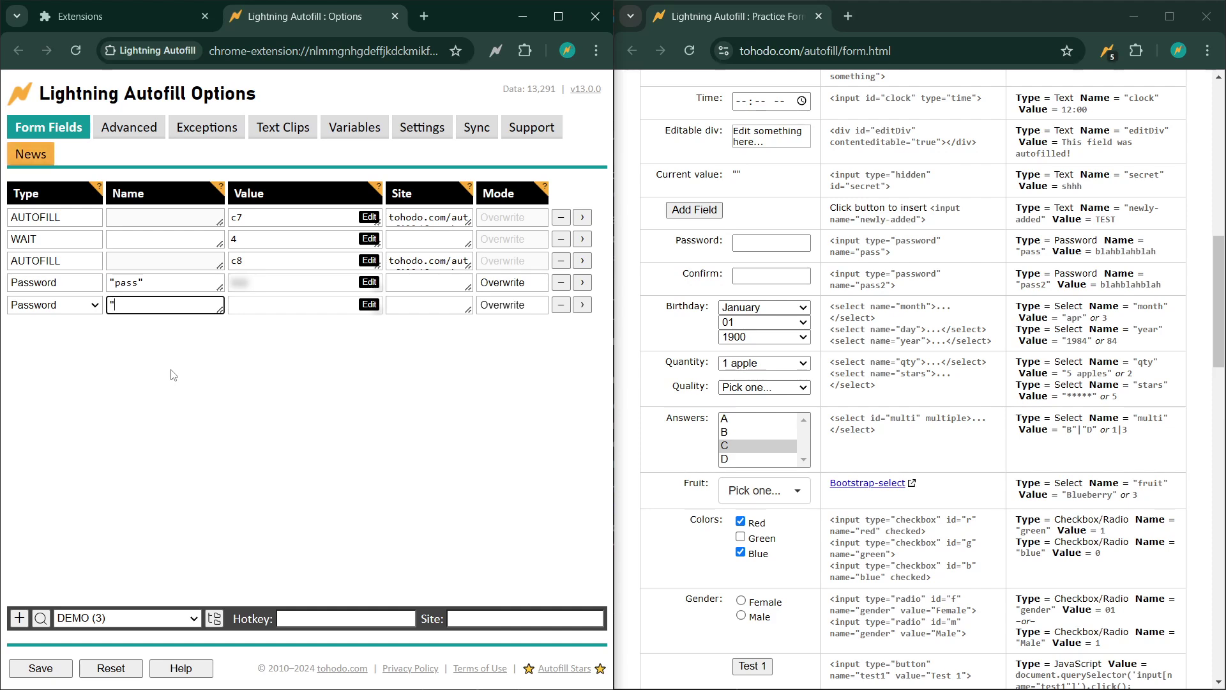
type("pass2\"")
key("Tab")
type("222")
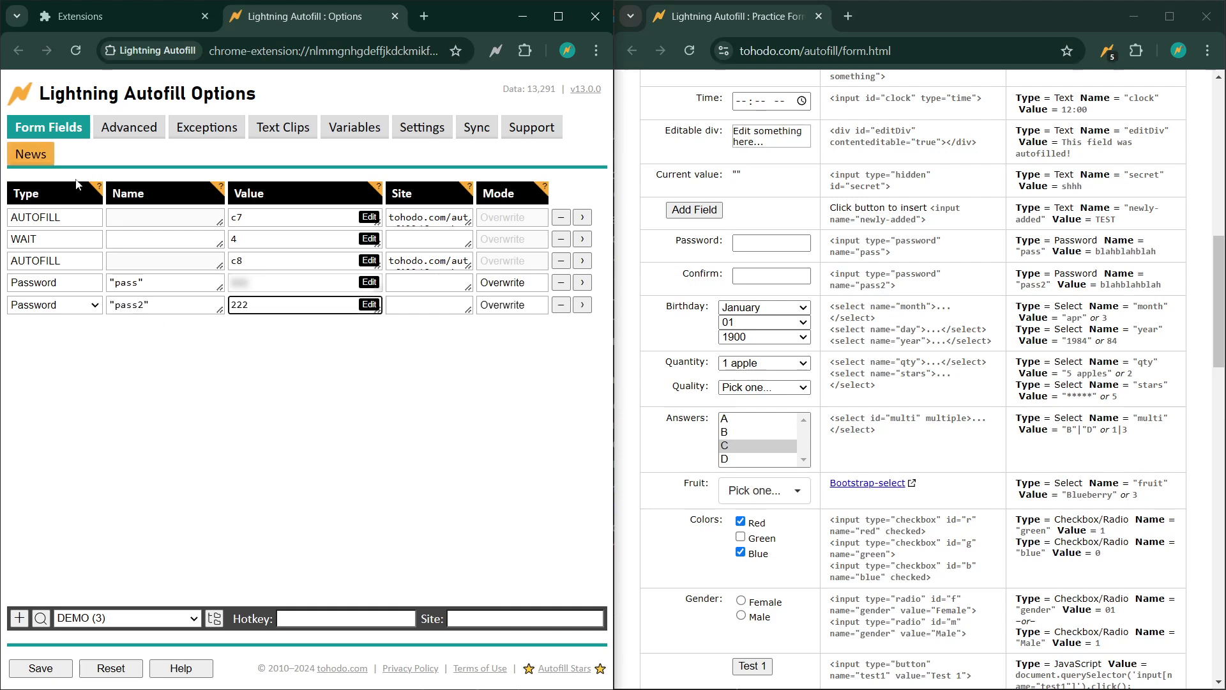
left_click(33, 669)
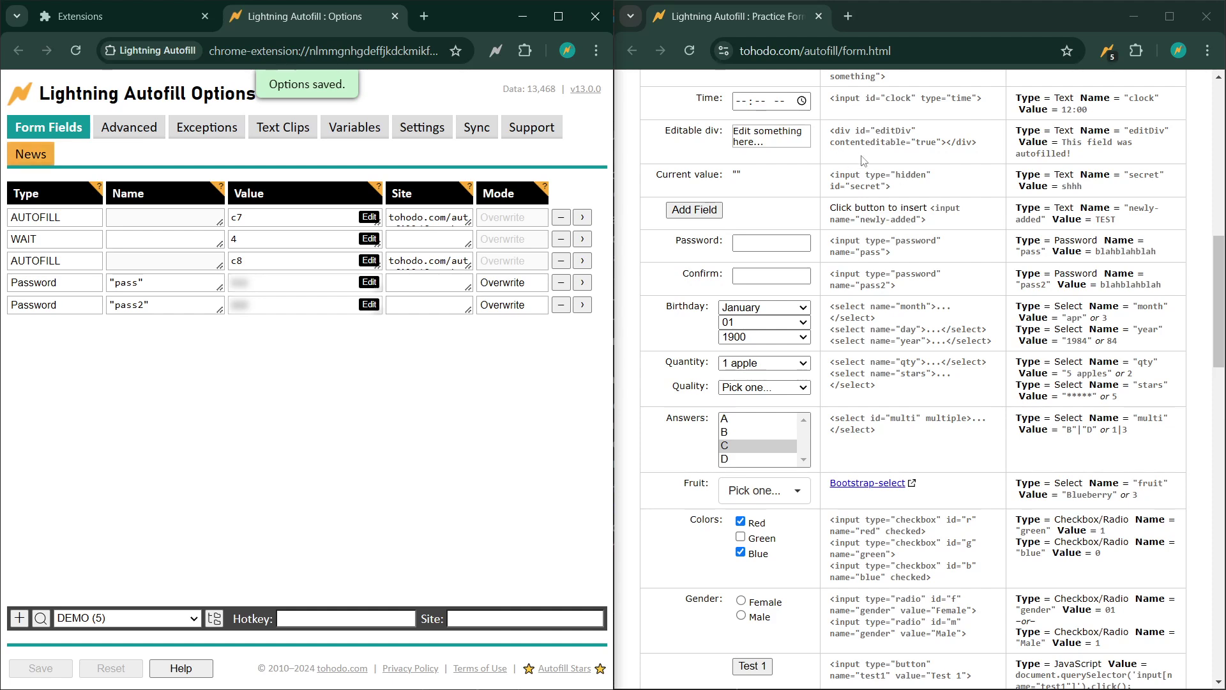
- Verify both password fields fill, delete the WAIT 4 rule and save, then select the newly-added snippet
left_click(692, 51)
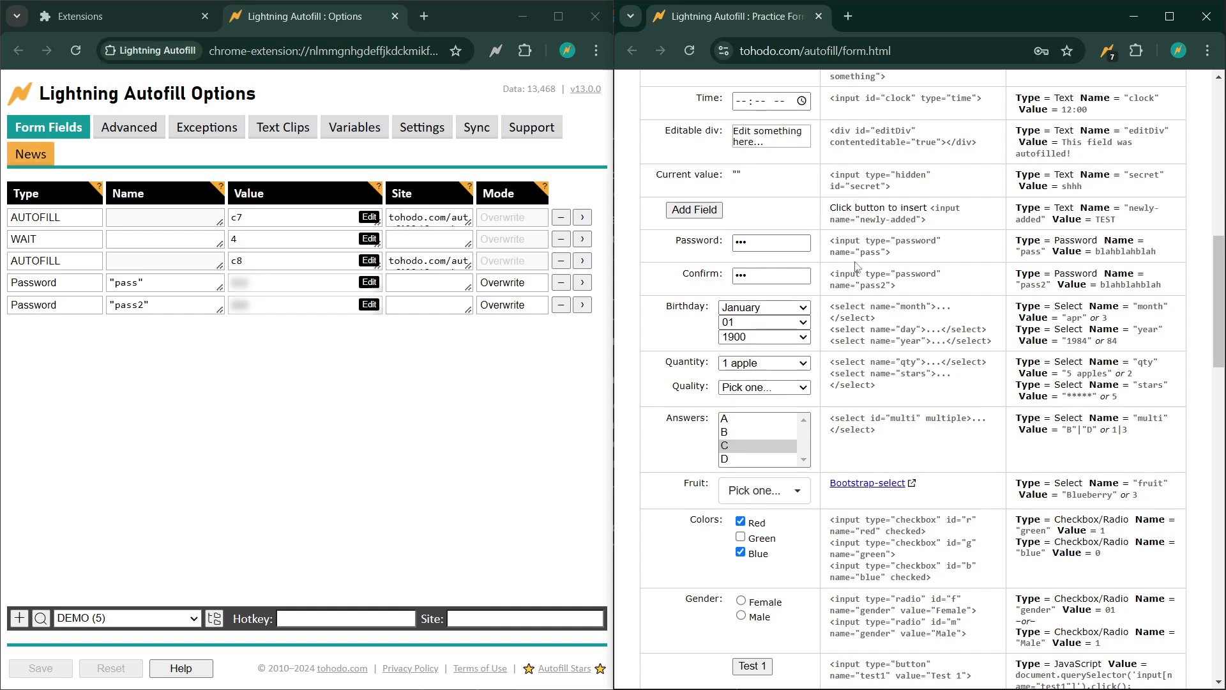
mouse_move(43, 227)
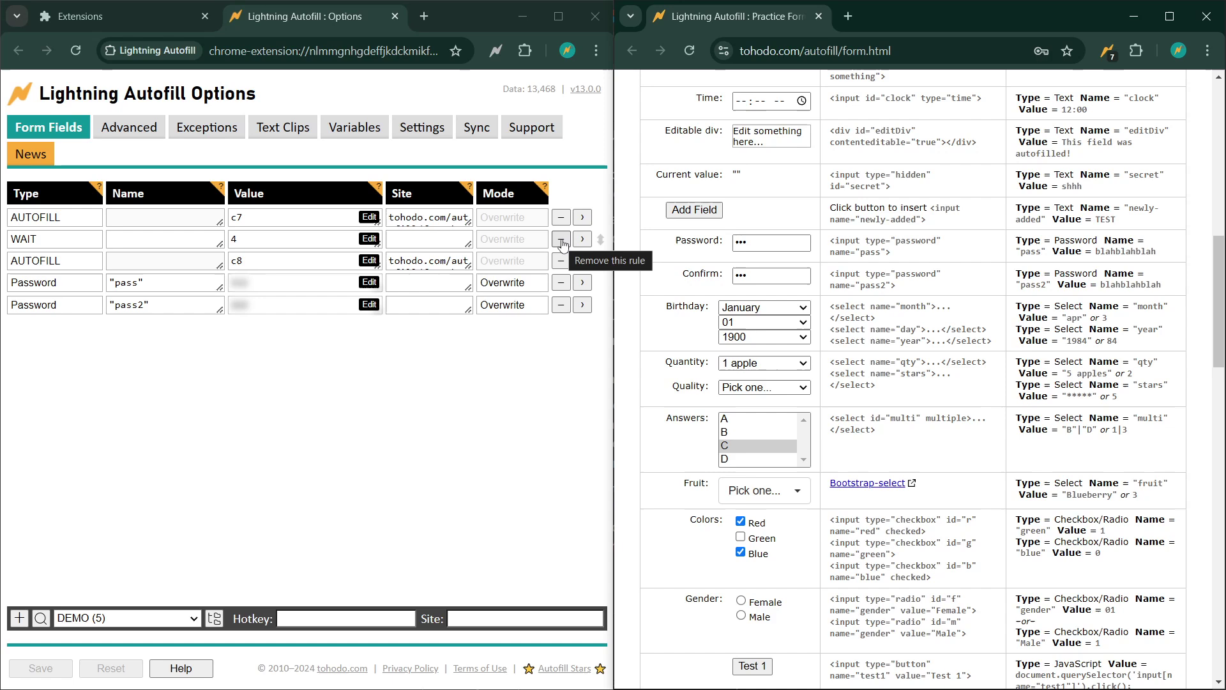
left_click(562, 242)
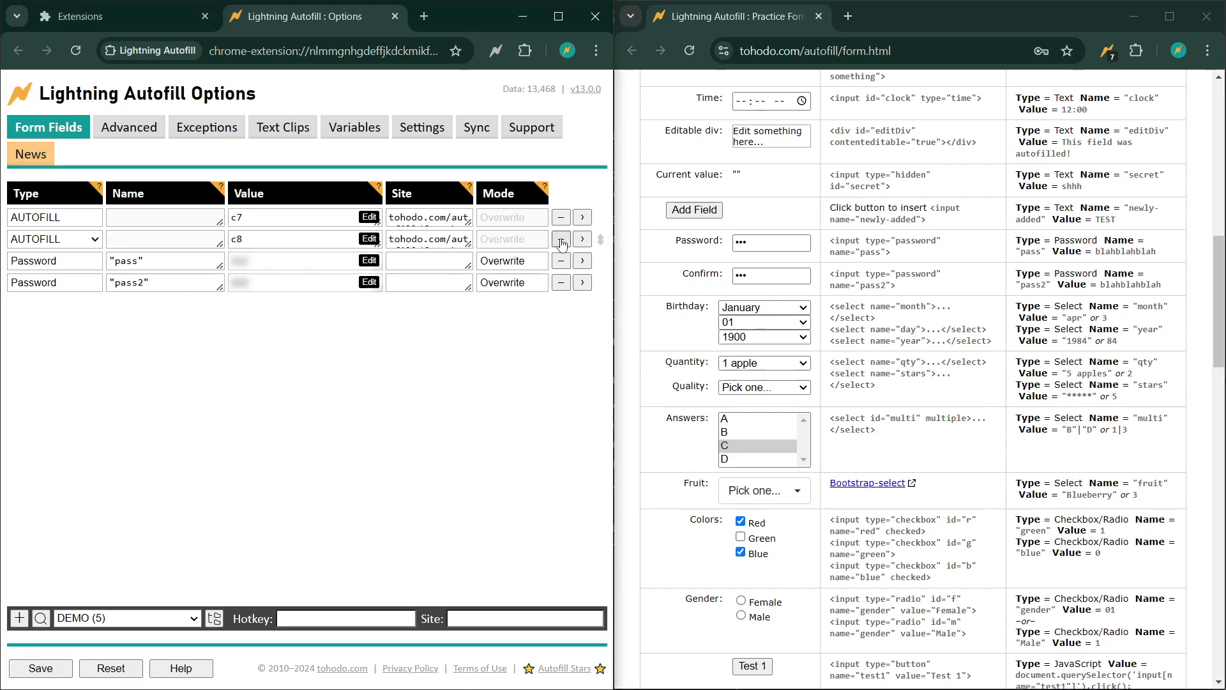
left_click(41, 669)
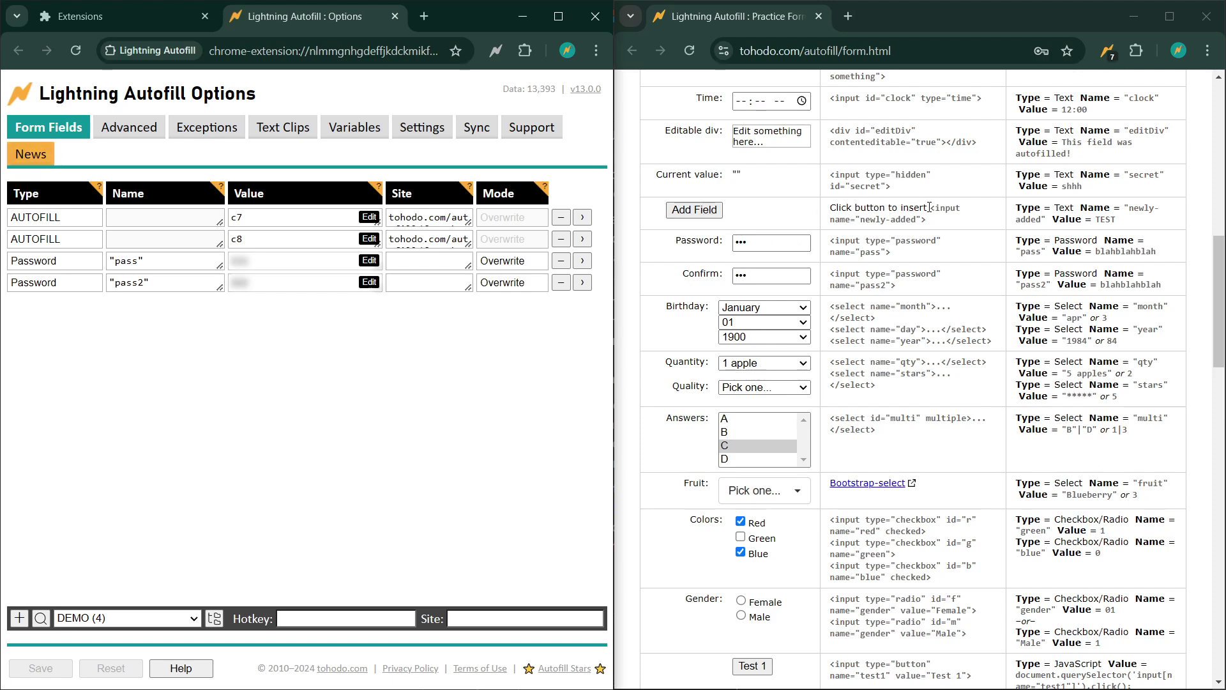
left_click_drag(930, 207, 932, 224)
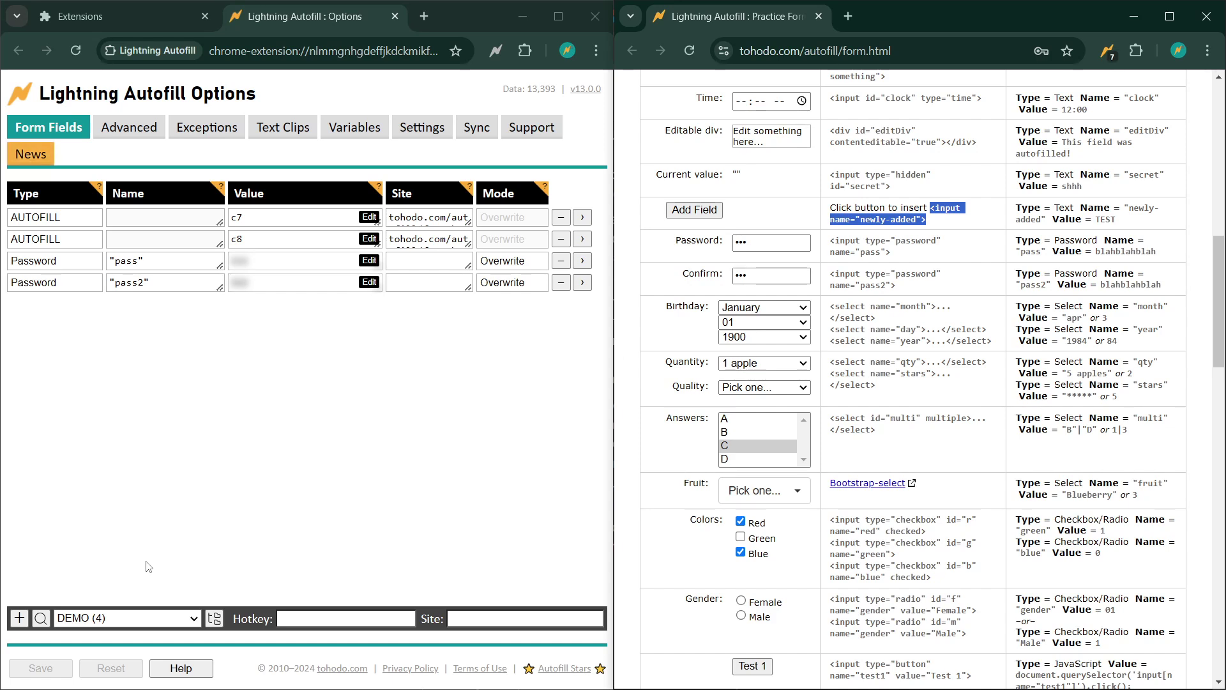
- Add a WAIT rule targeting input[name="newly-added"]
left_click(19, 618)
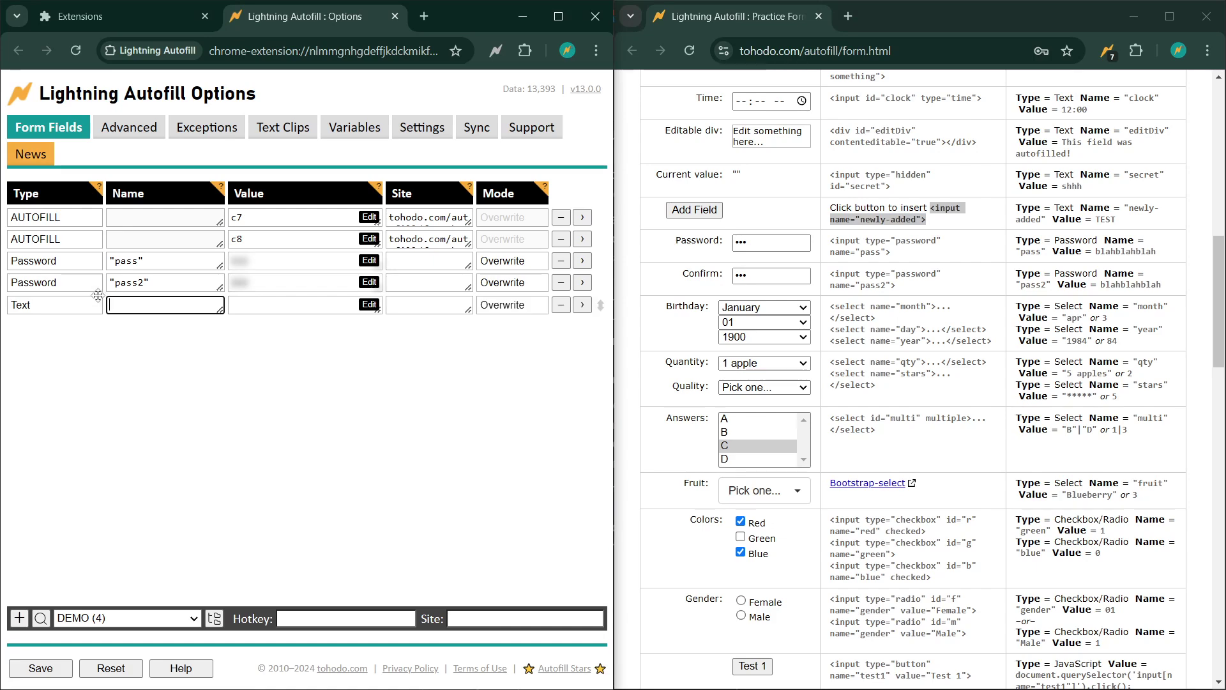
left_click(79, 310)
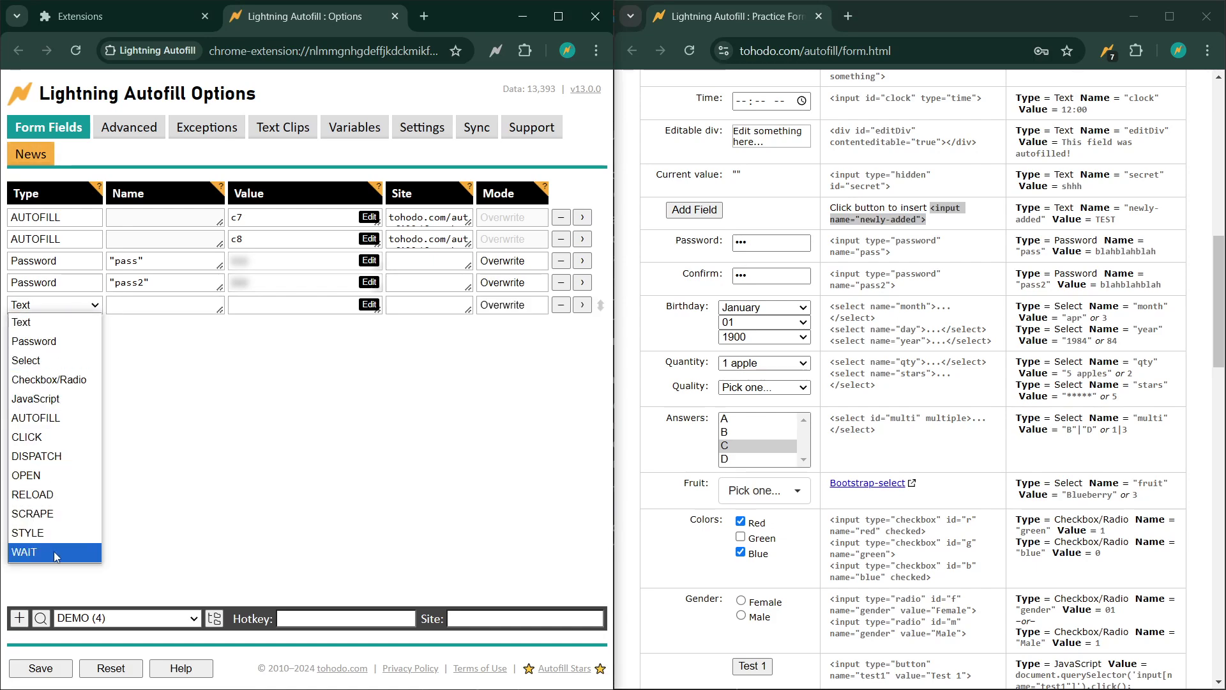
left_click(24, 552)
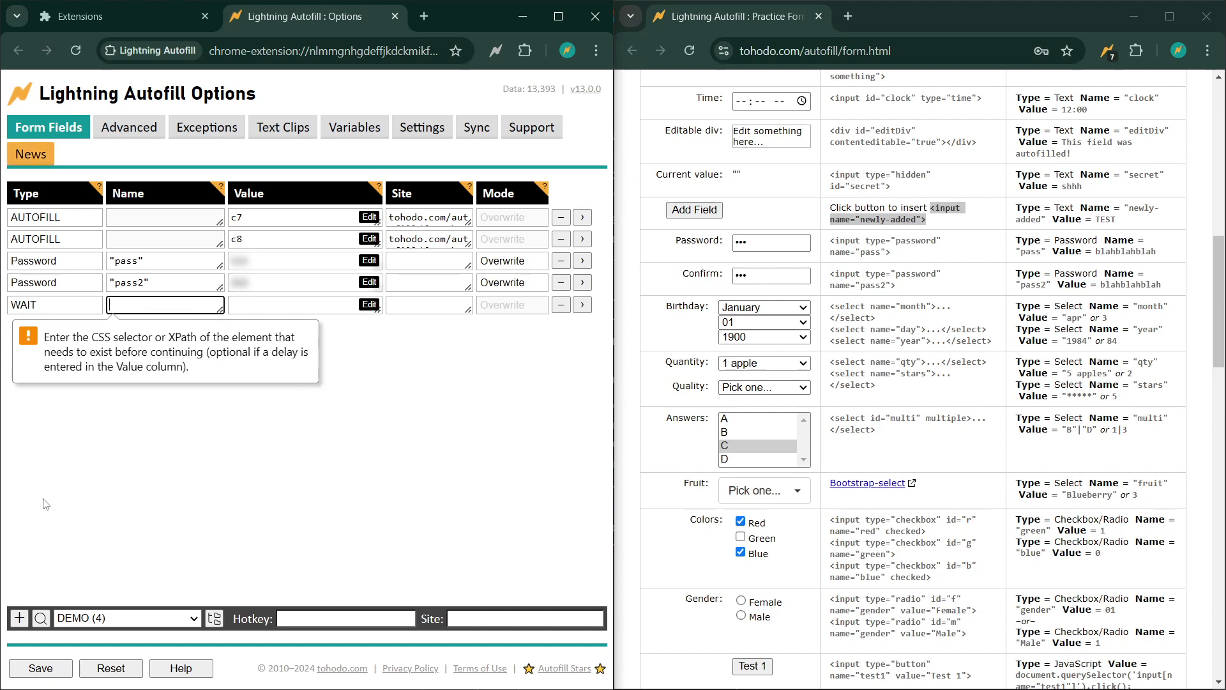
type("in")
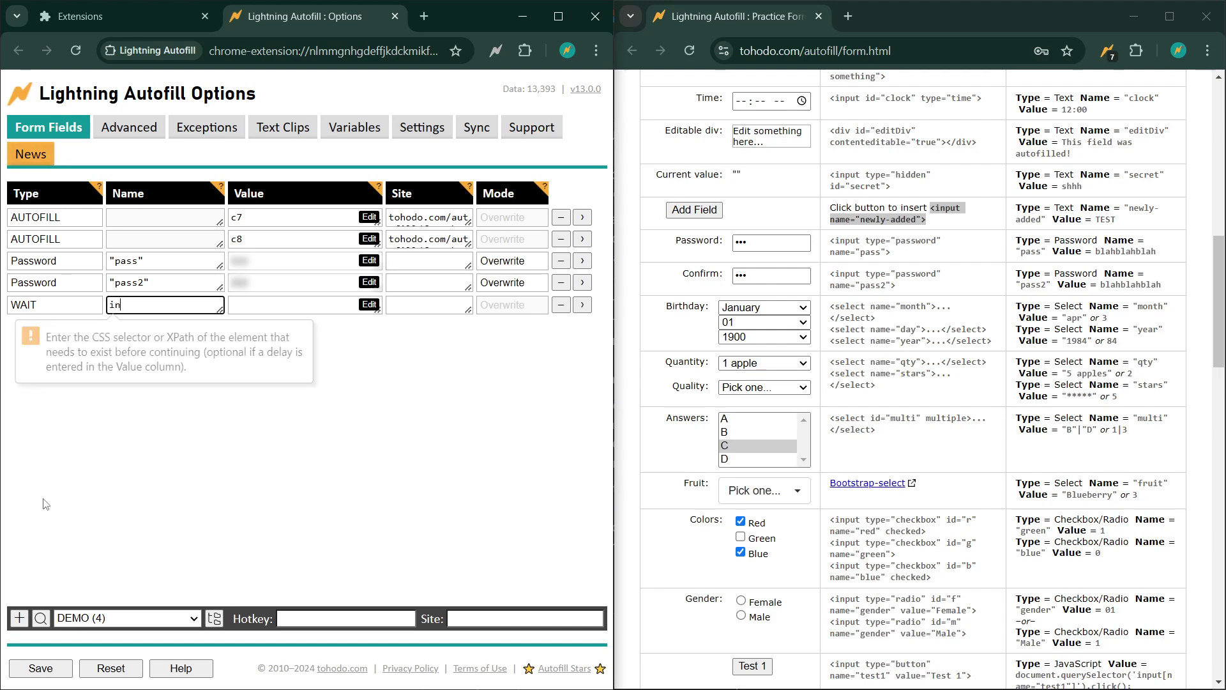
type("put[name=")
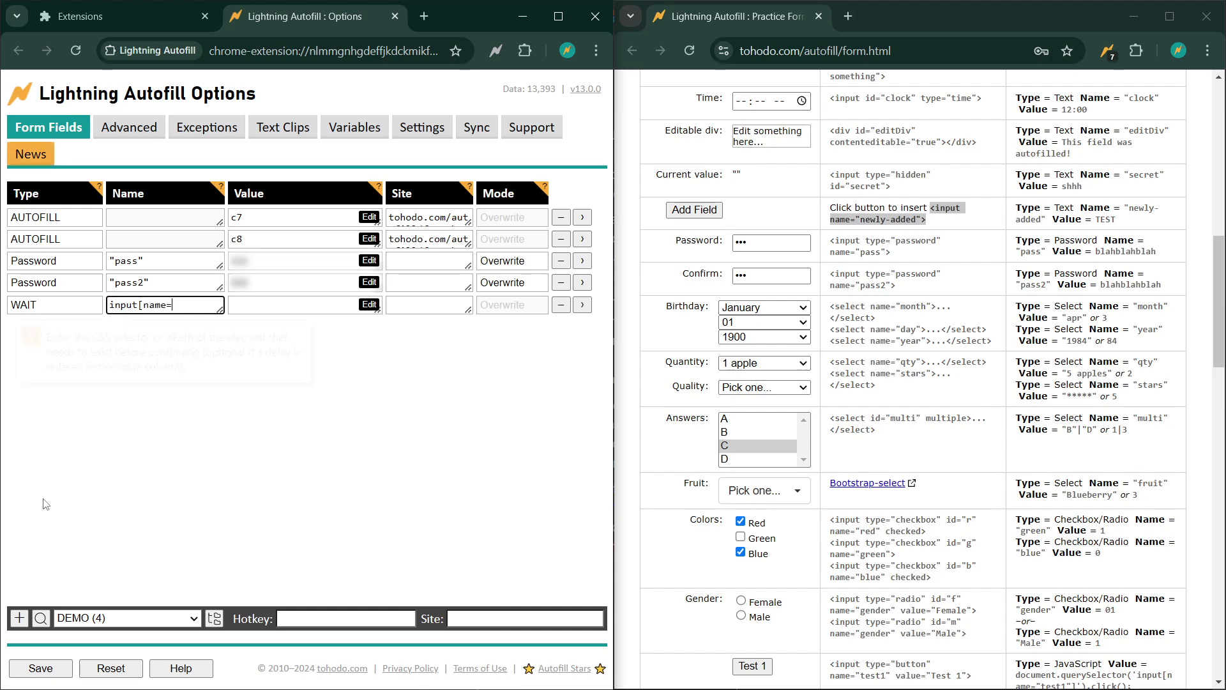
type("\"newly-added")
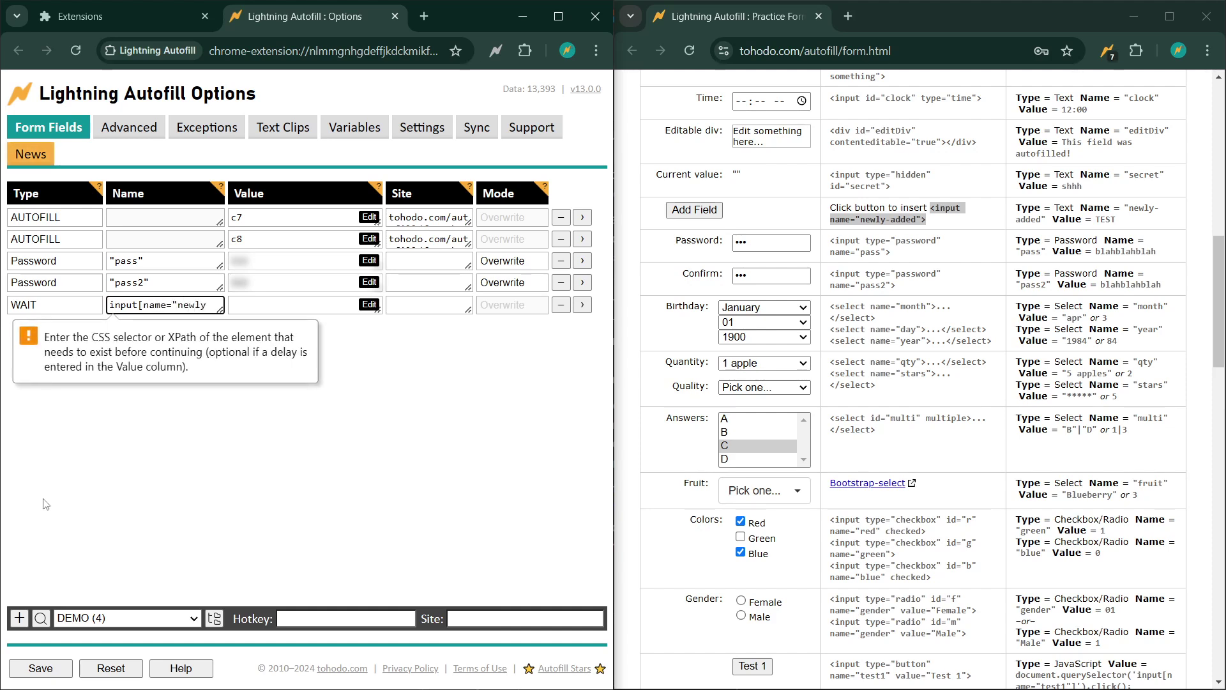
type("\"]")
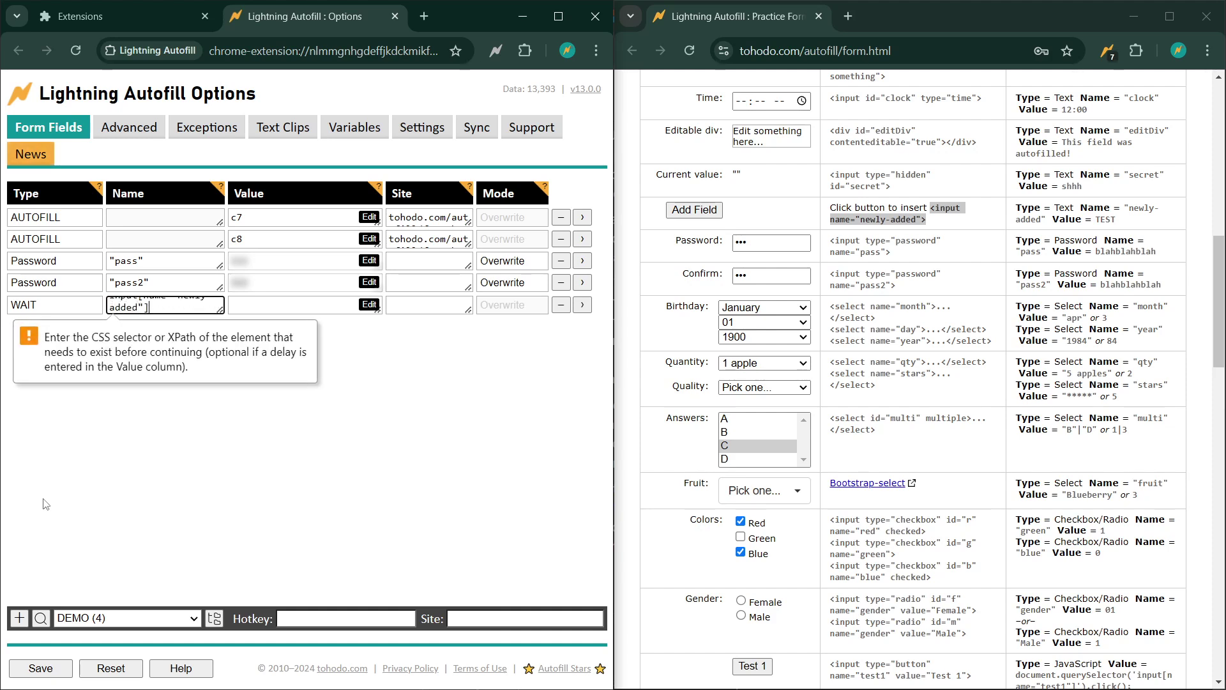
left_click(382, 419)
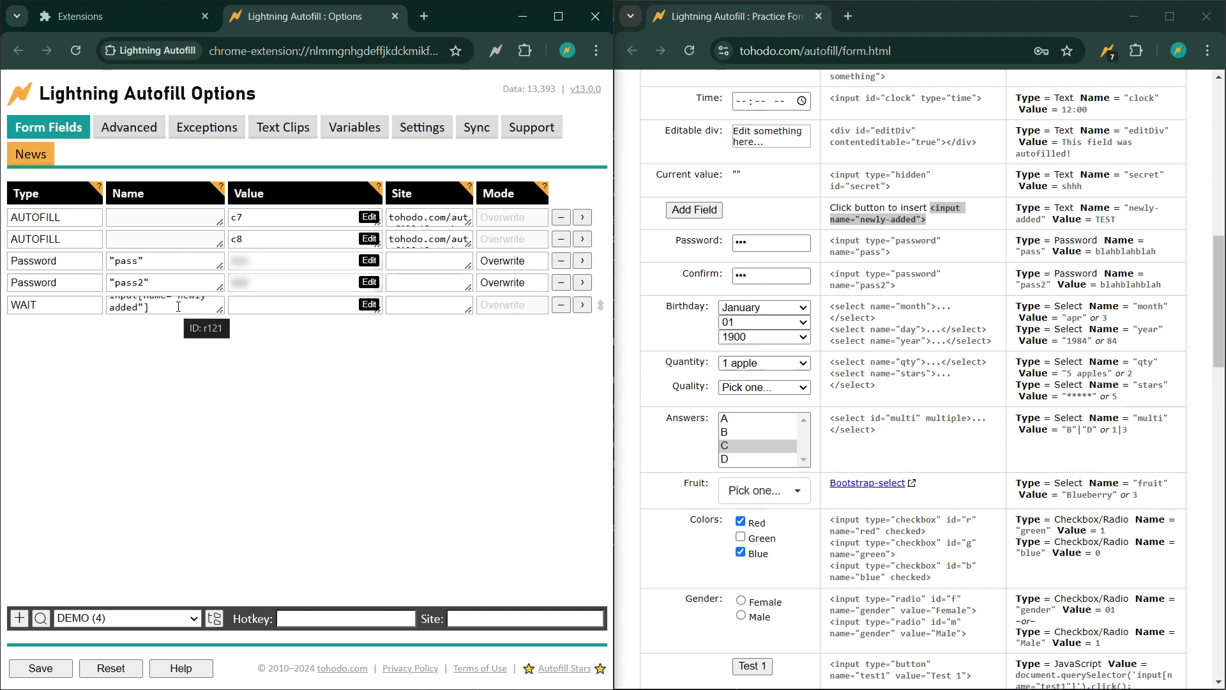
- Give the WAIT rule a 30-second timeout, save it, and move it above the pass2 rule
left_click(307, 304)
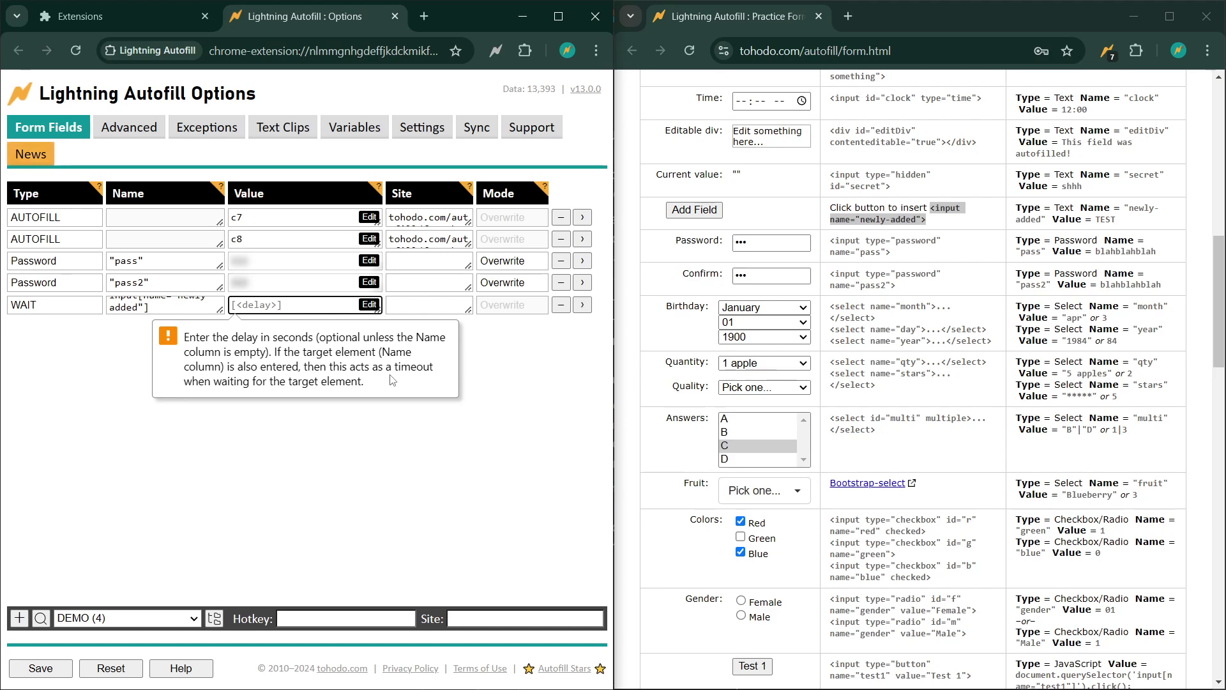
type("30")
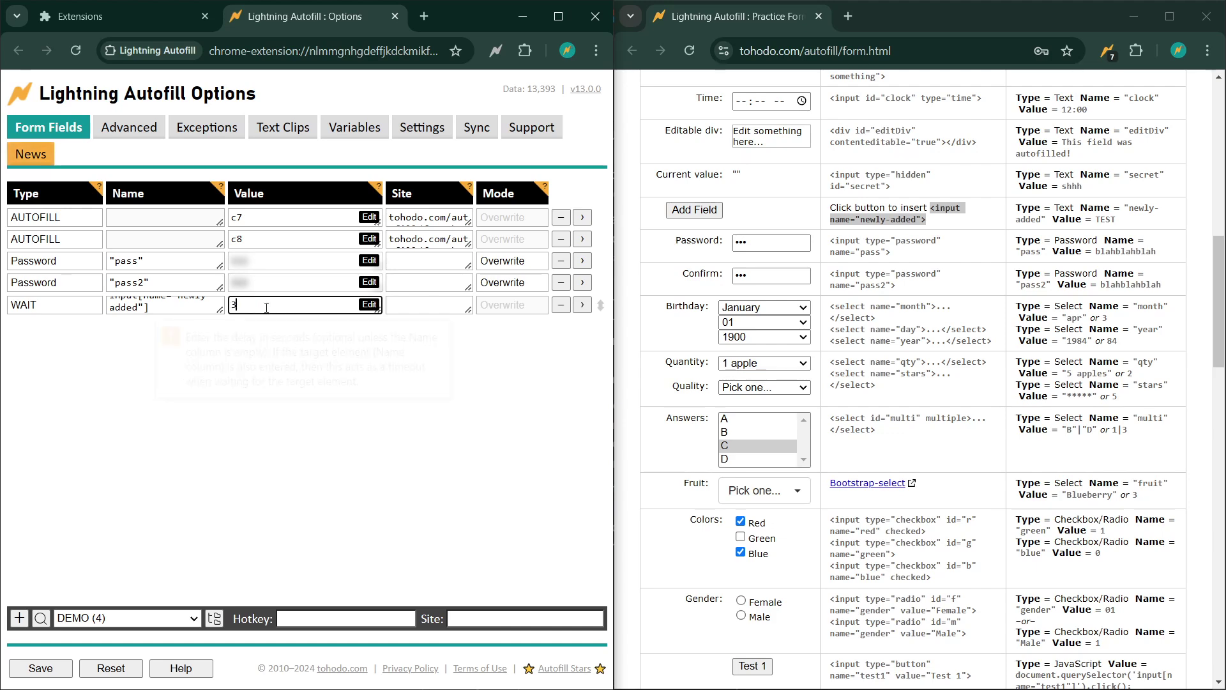
left_click(238, 461)
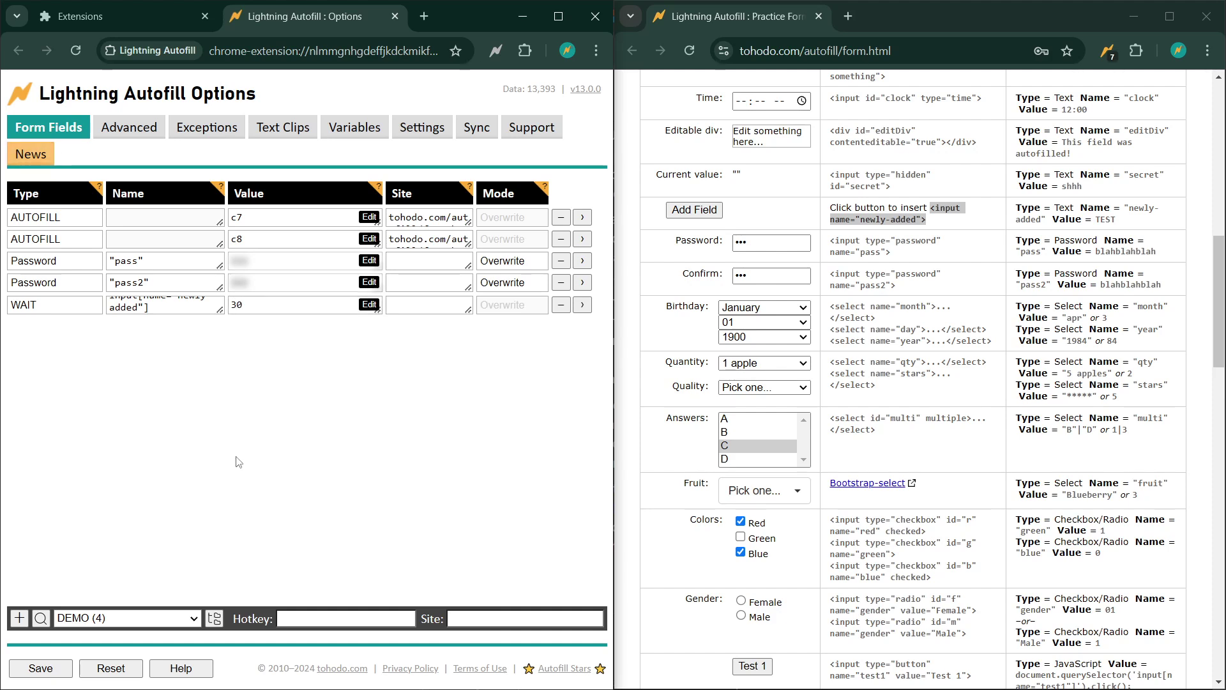
left_click(40, 669)
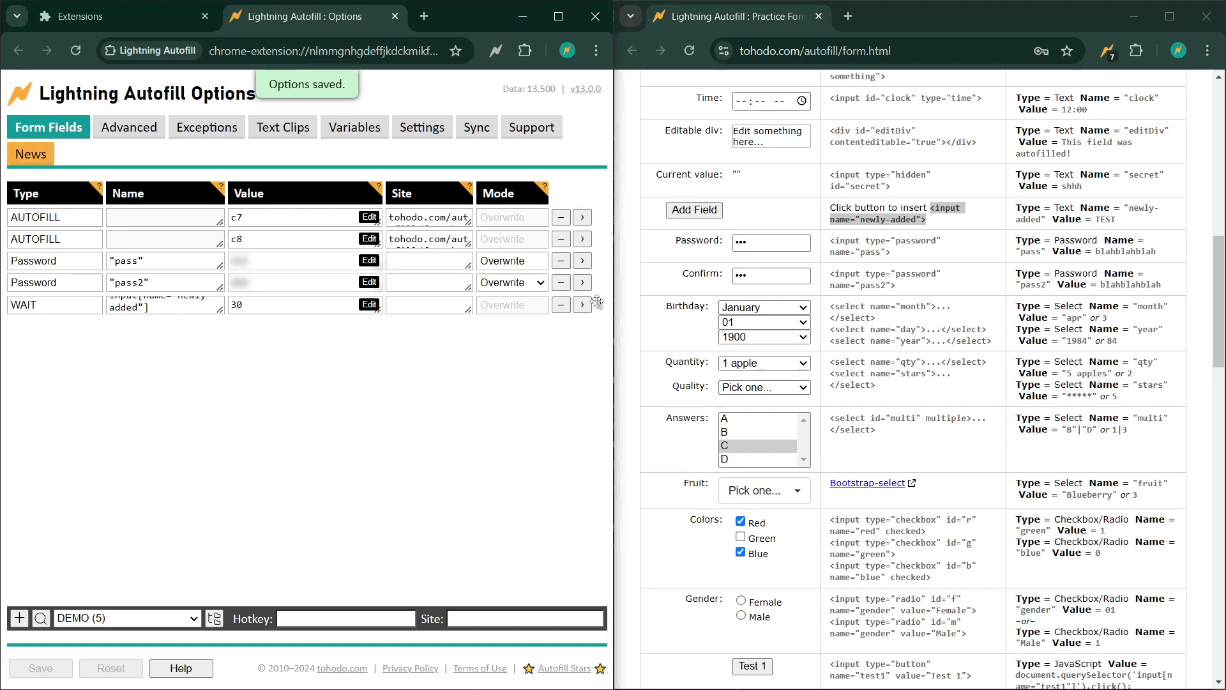
left_click_drag(597, 301, 599, 283)
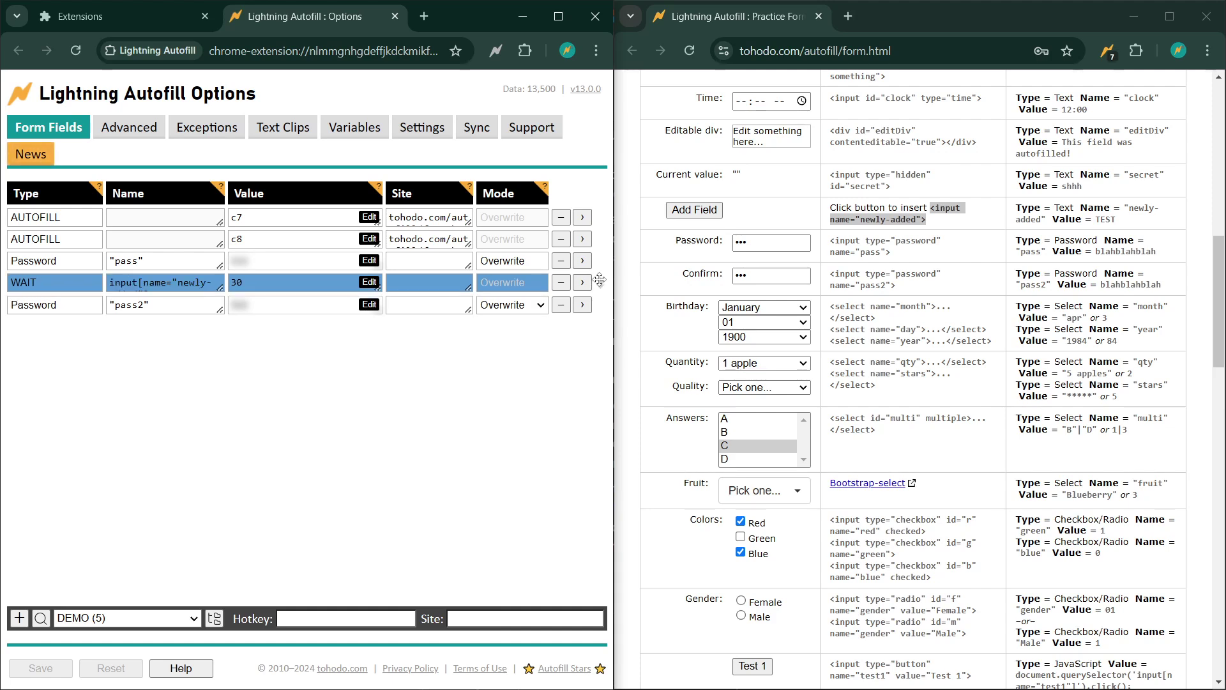
left_click_drag(599, 280, 599, 280)
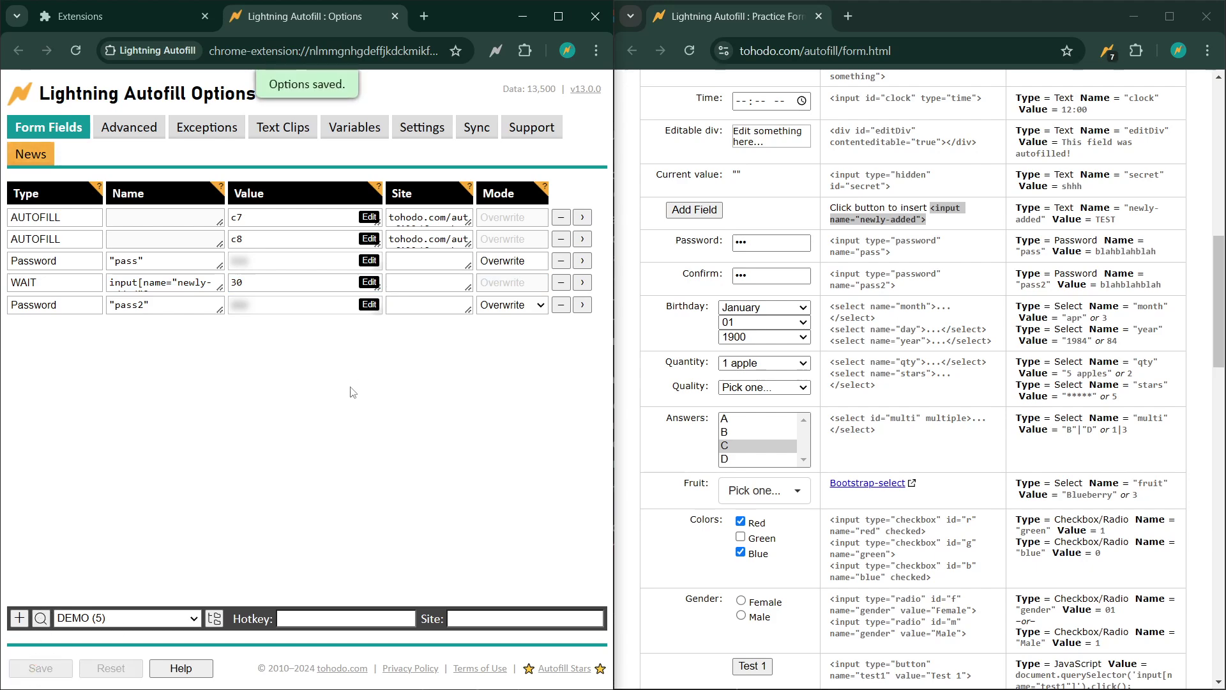
- Reload the practice form and add the dynamic field so Confirm fills once it appears
left_click(689, 51)
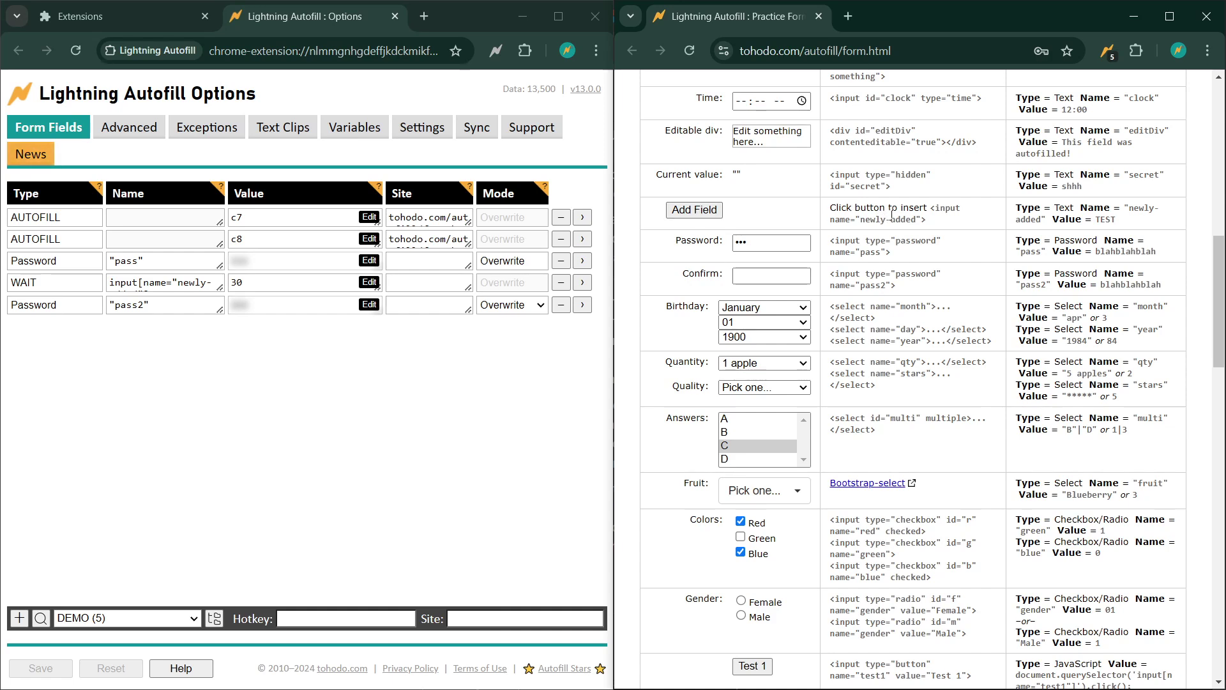
left_click(700, 211)
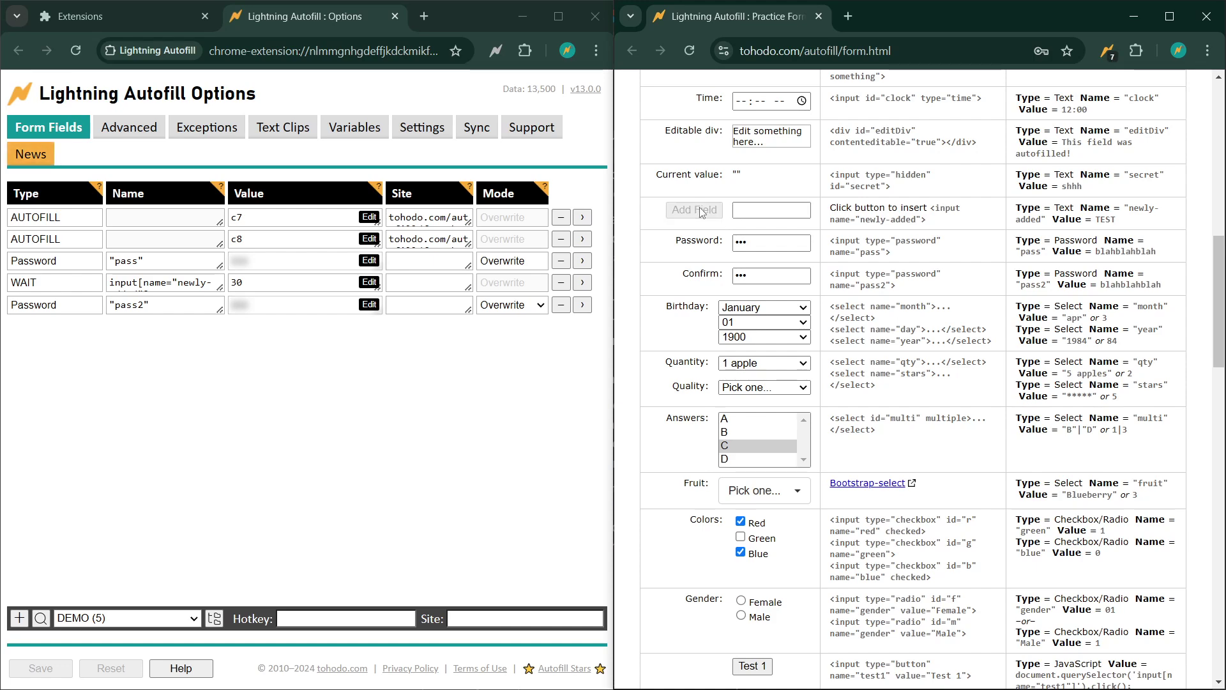